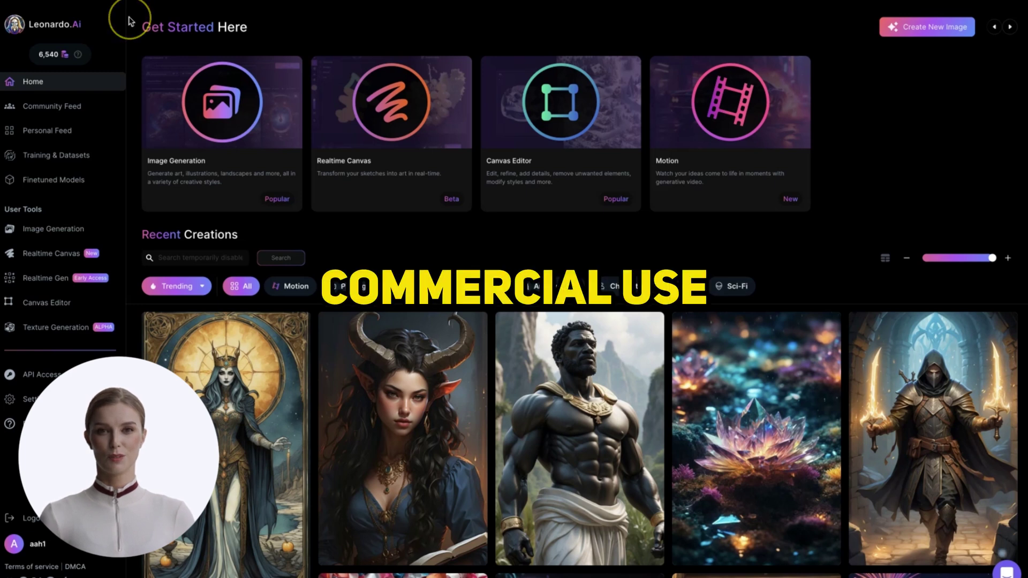
Switch Leonardo.Ai to Image Generation with PhotoReal off and the Anime style selected
left_click(86, 230)
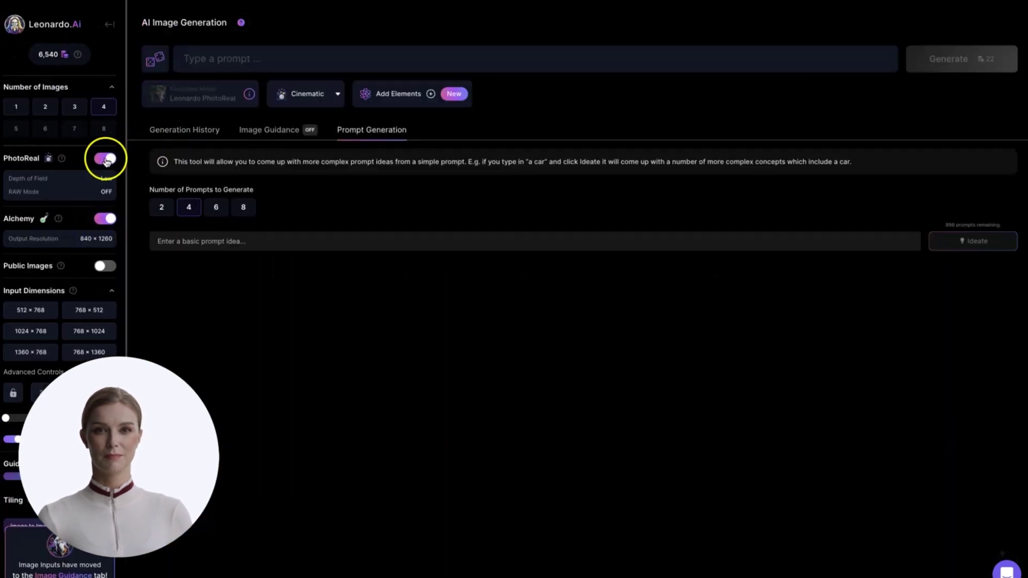
left_click(105, 159)
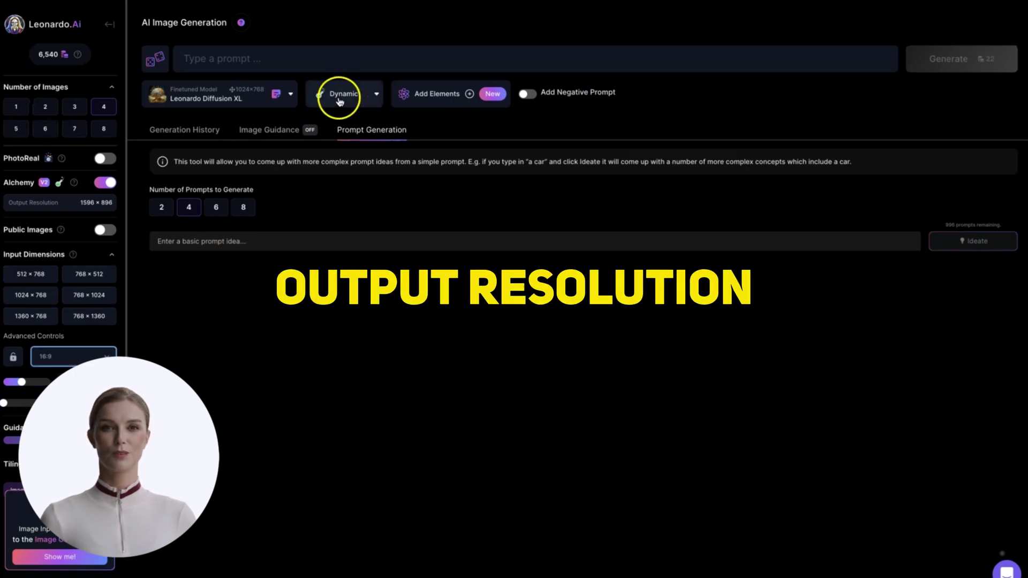
left_click(347, 95)
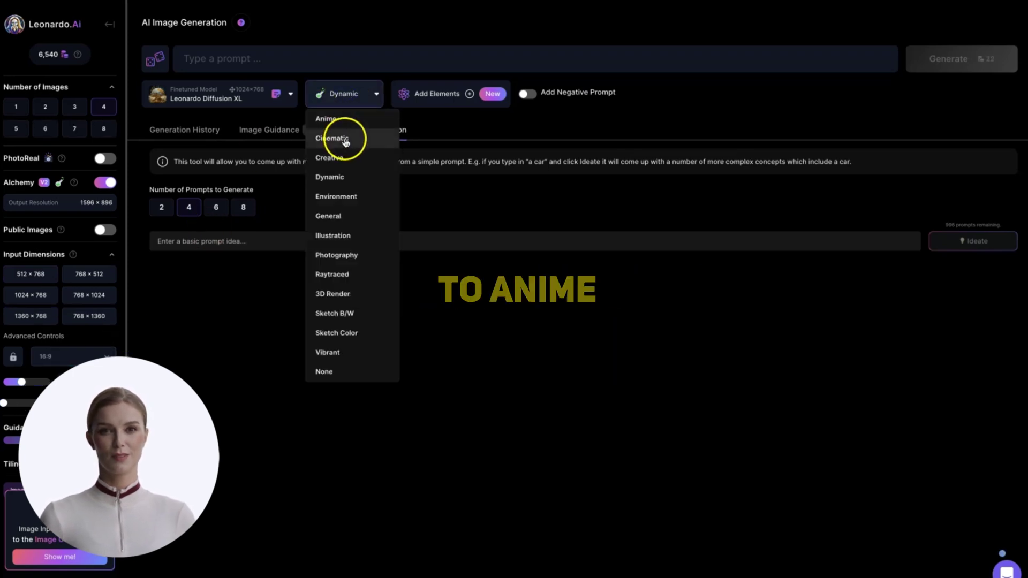
left_click(345, 121)
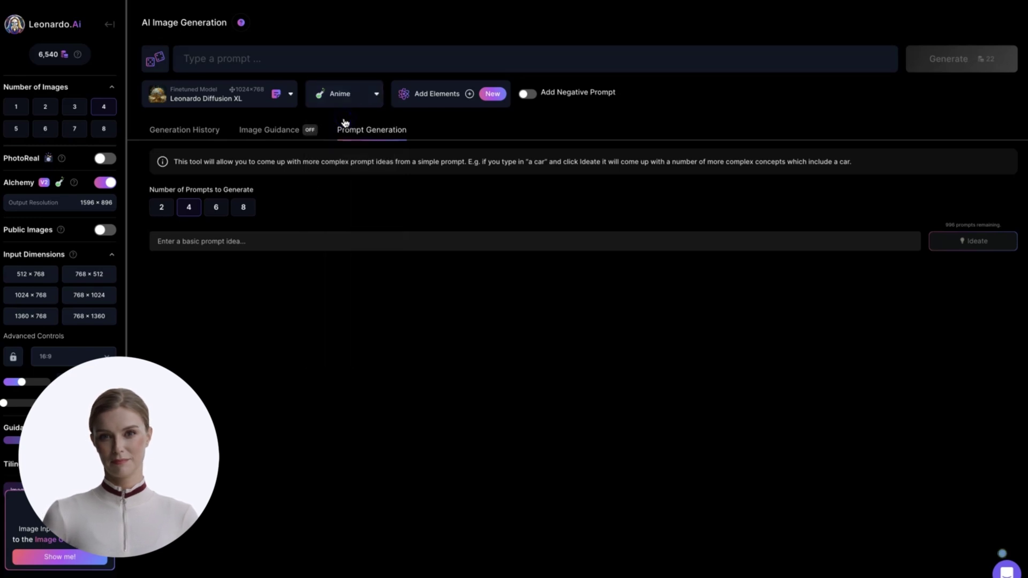
Enter the anime hoodie-man prompt with negative prompt 'bad hands' and 3 images per run
left_click(324, 50)
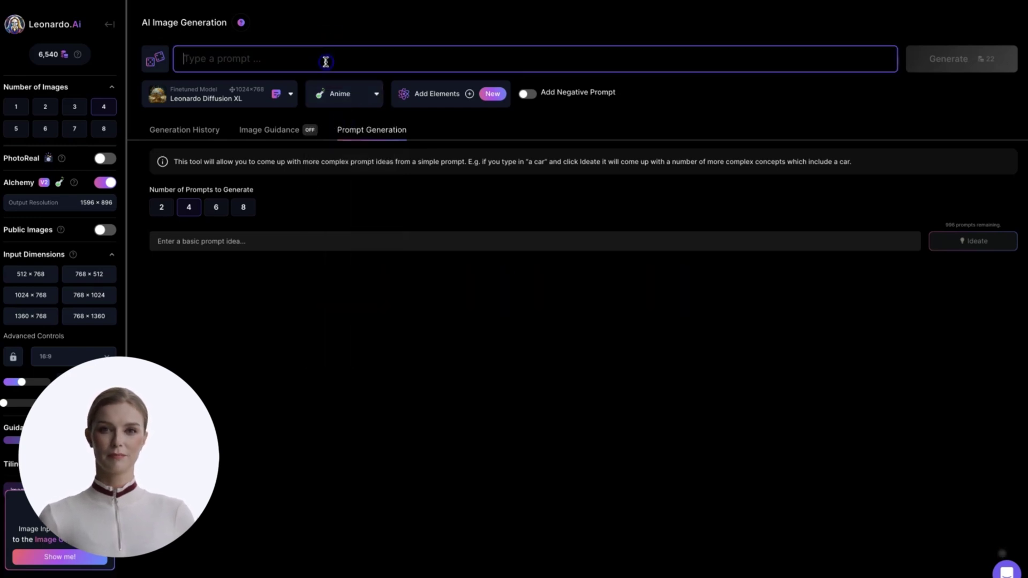
type("Anime friendly young man wearing a hoodie. He is sitting behind his laptop in his studio, arms on his desk. It is night. The room is minimalistic. He is front facing to the camera, looking straight and centered, central portrait, sitting straight forward, front view, centered looking straight at camera.")
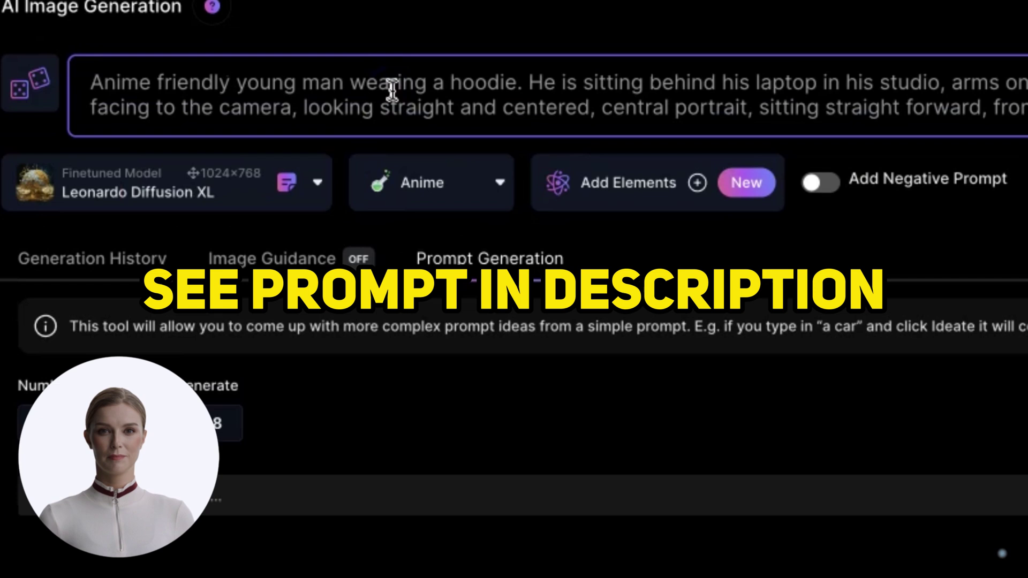
left_click(336, 74)
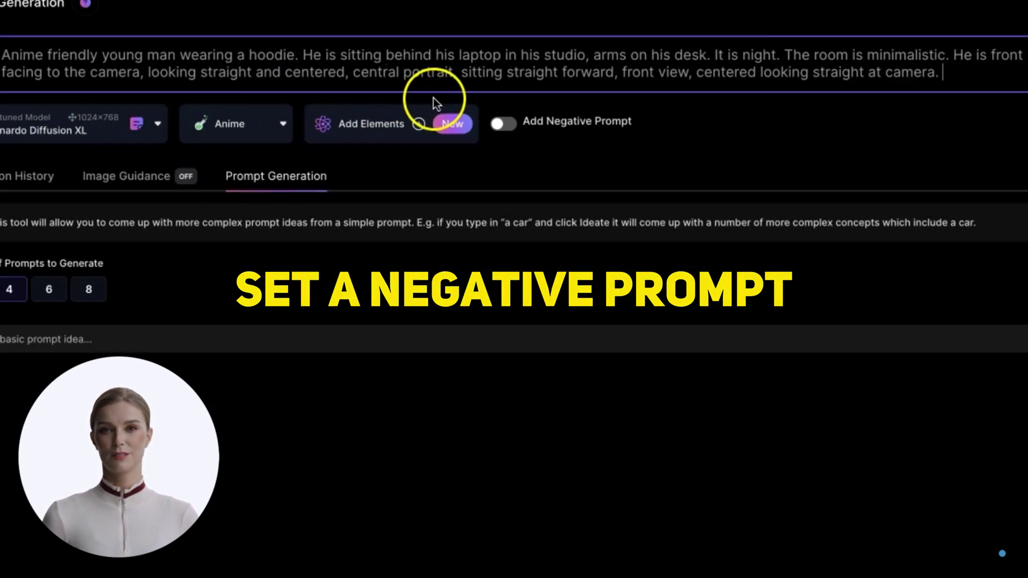
left_click(503, 124)
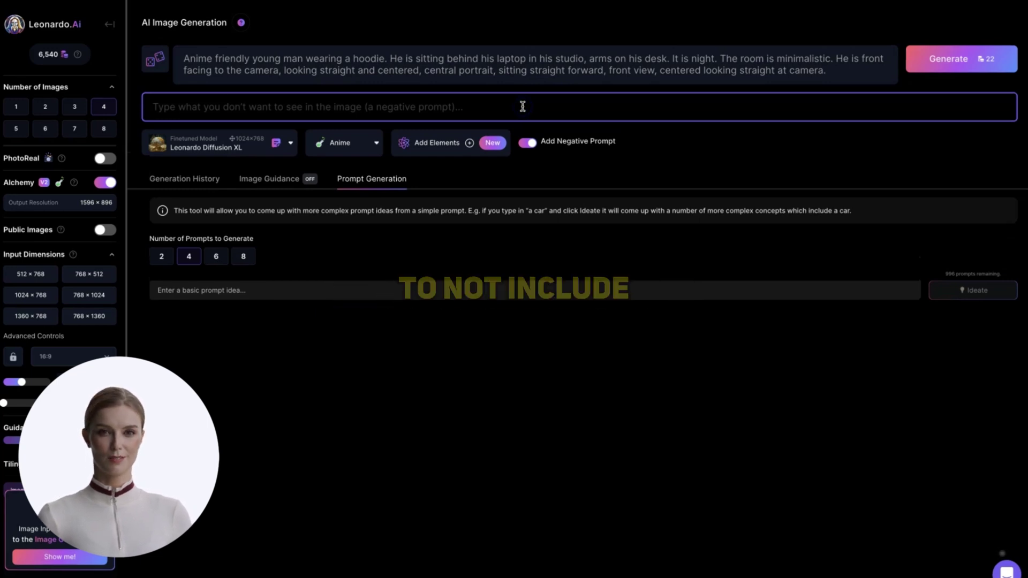
type("bad hands")
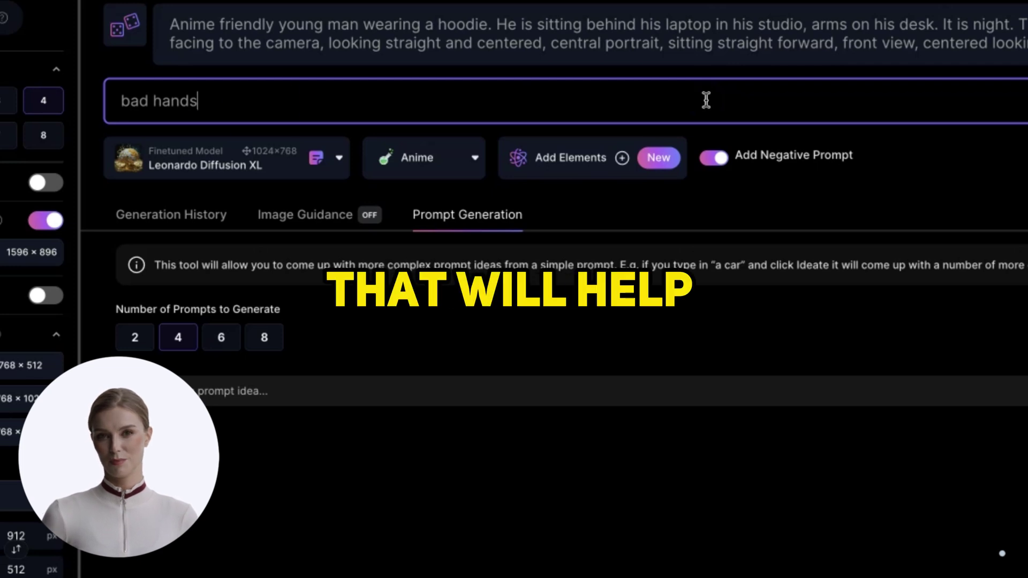
left_click(262, 107)
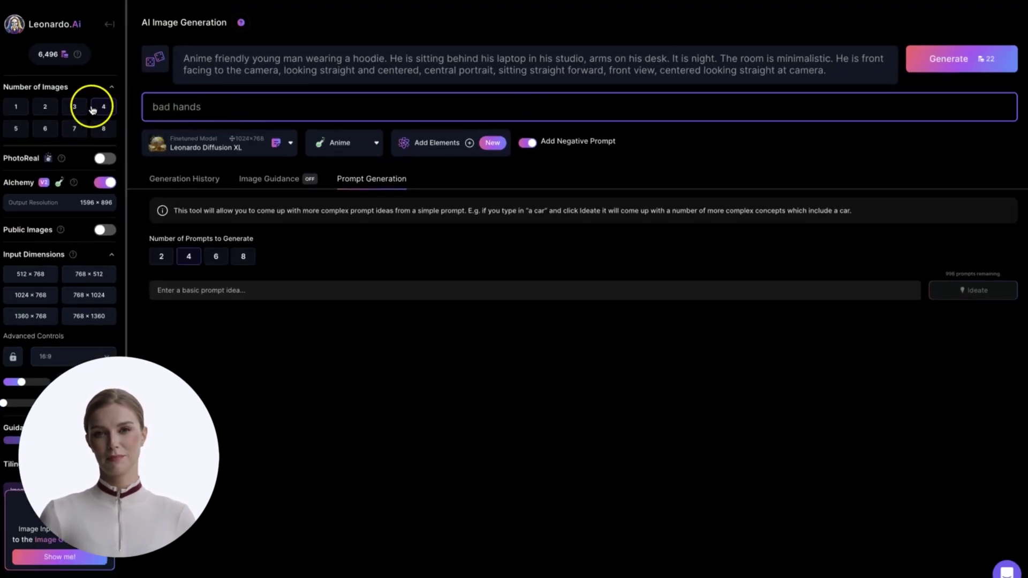
left_click(76, 109)
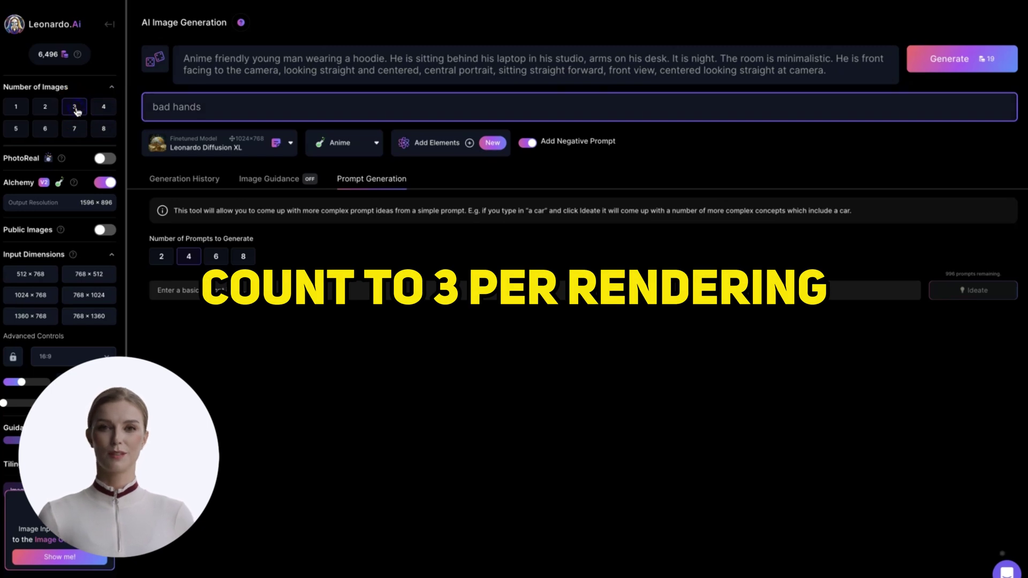
left_click(332, 90)
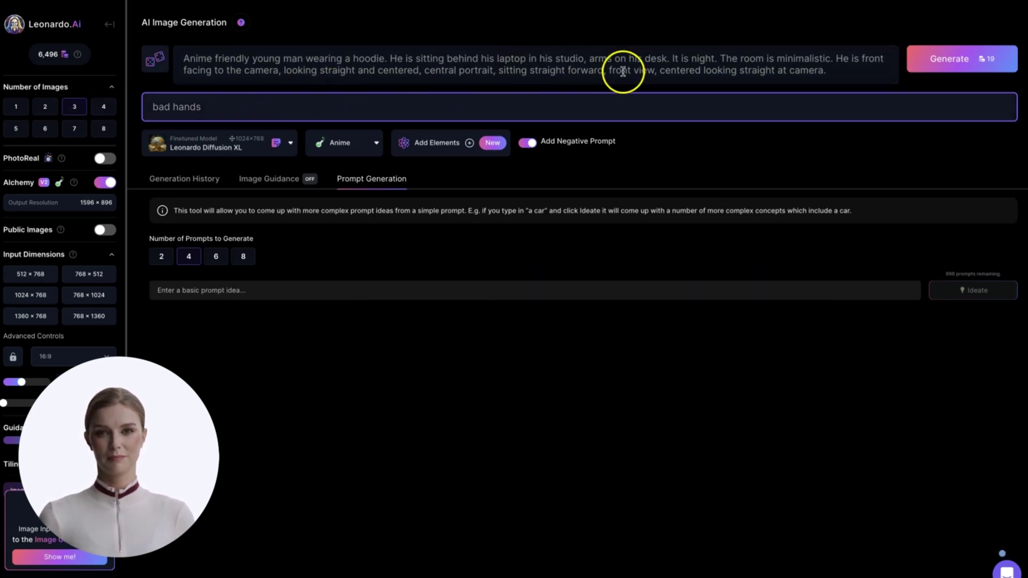
Generate anime hoodie images and use the night-city one as image guidance at strength 0.30
left_click(951, 65)
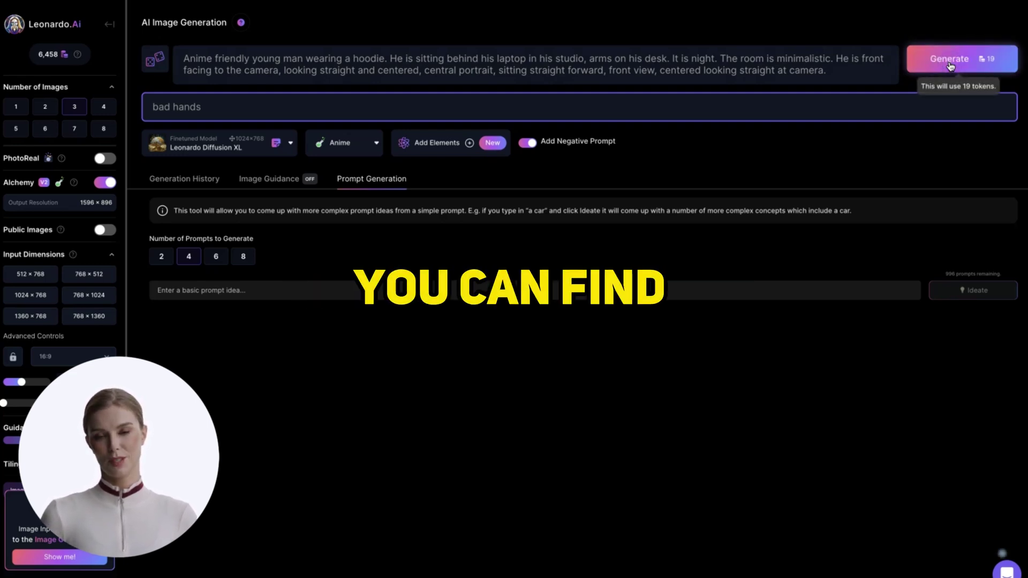
left_click(208, 181)
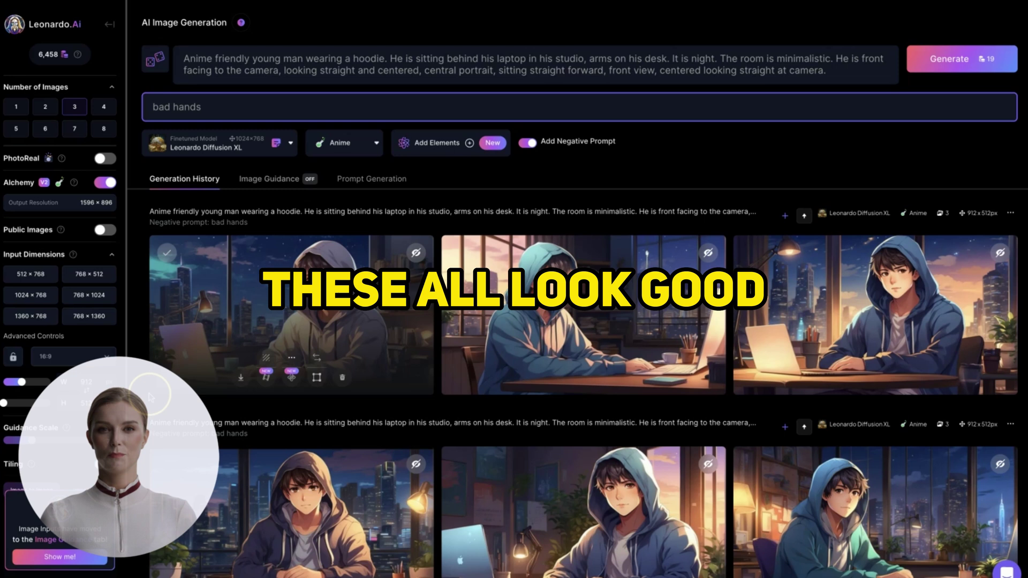
scroll(144, 479, "down", 1)
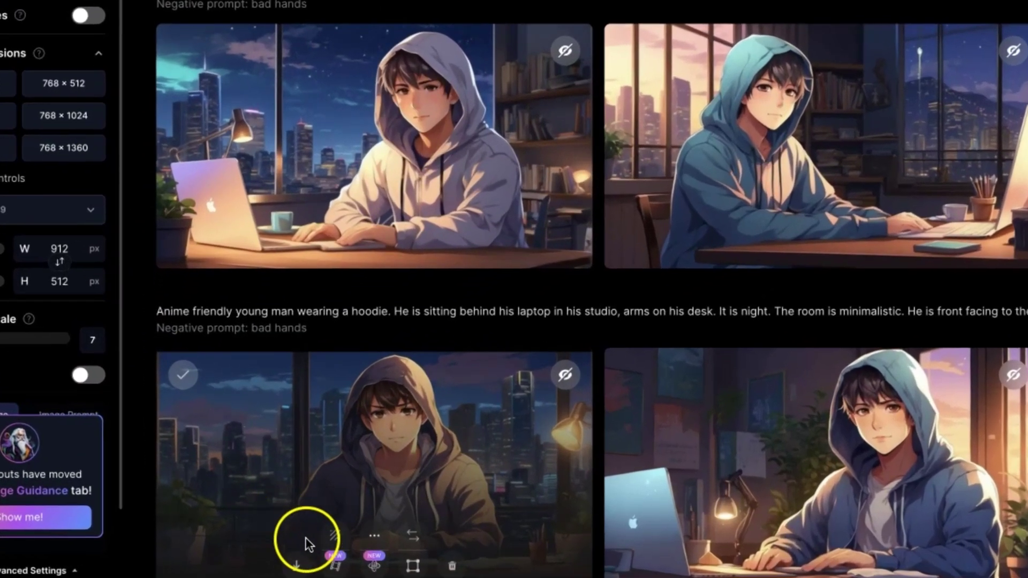
left_click(297, 567)
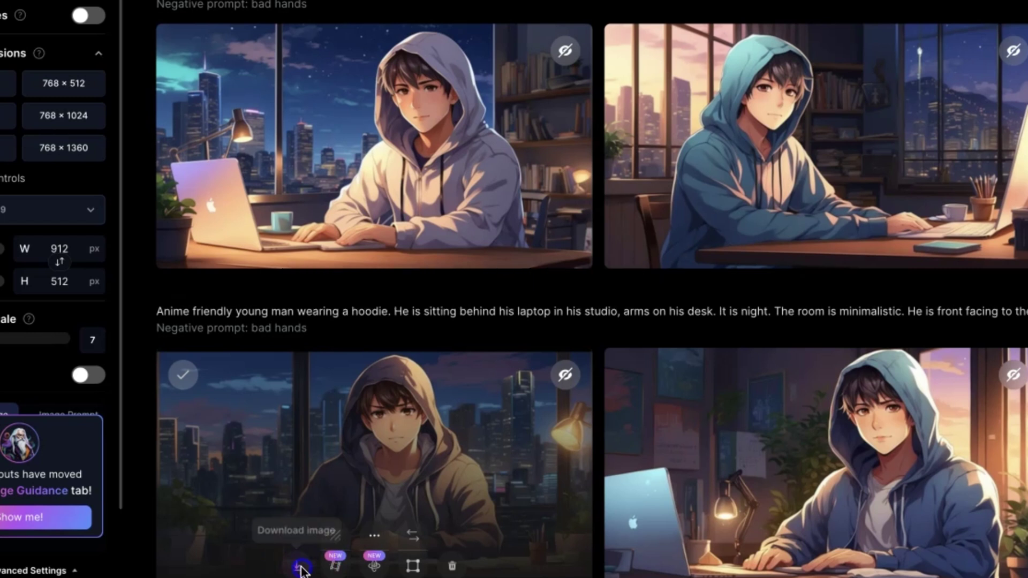
left_click(416, 539)
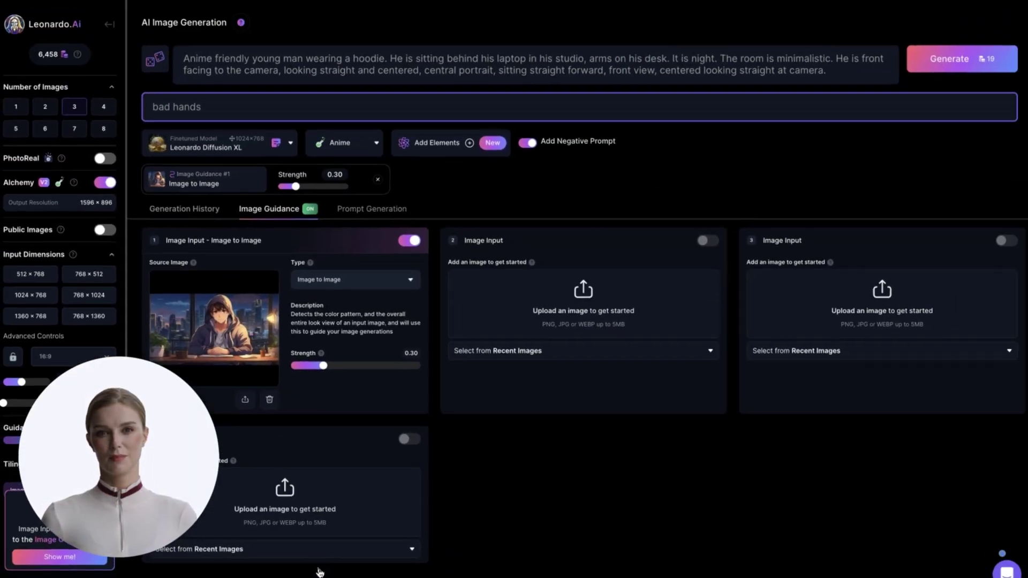
Add 'face mask,' before 'hoodie' in the prompt and generate two batches of masked renders
left_click(351, 57)
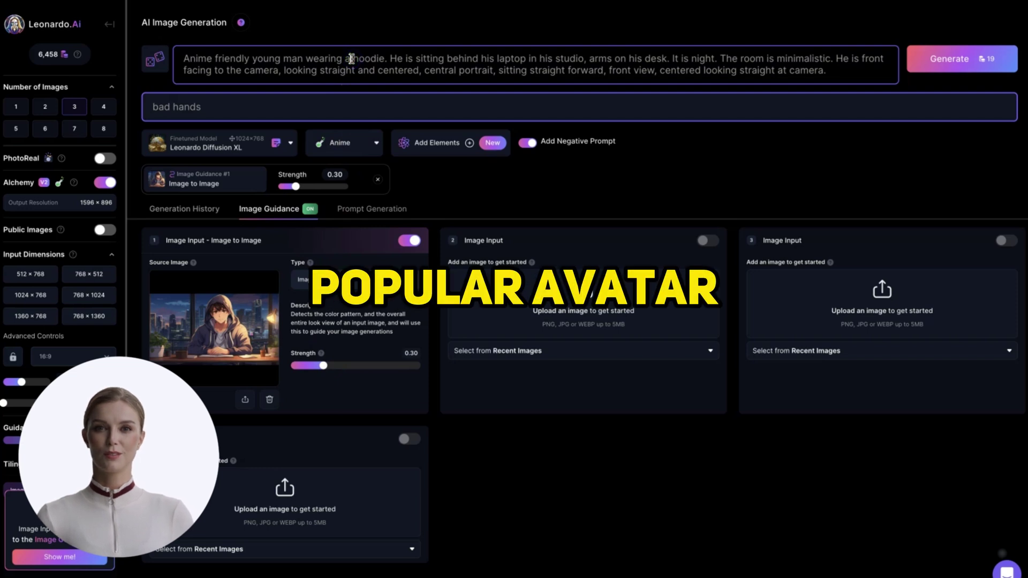
left_click(362, 95)
type("face")
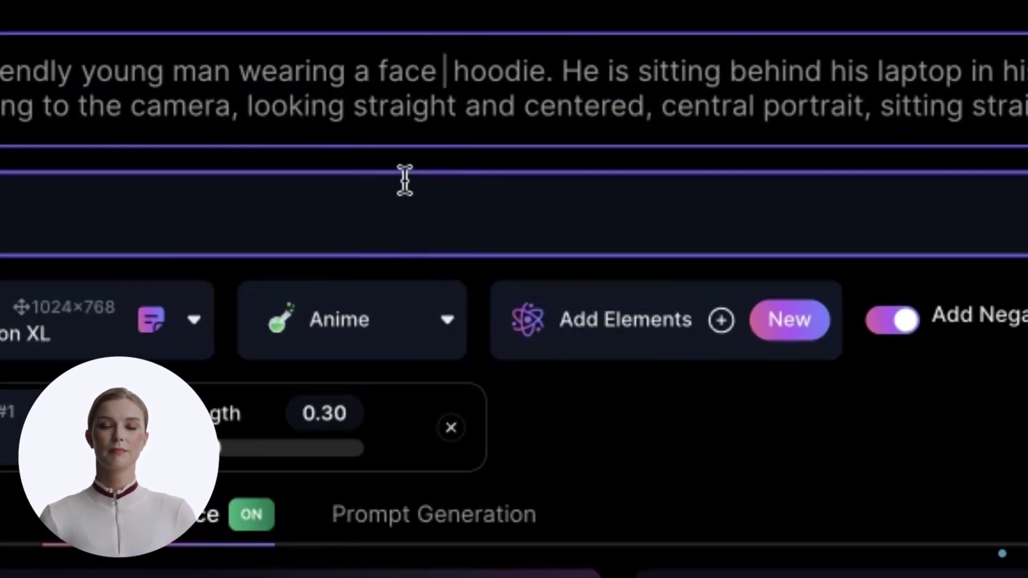
type(" mask,")
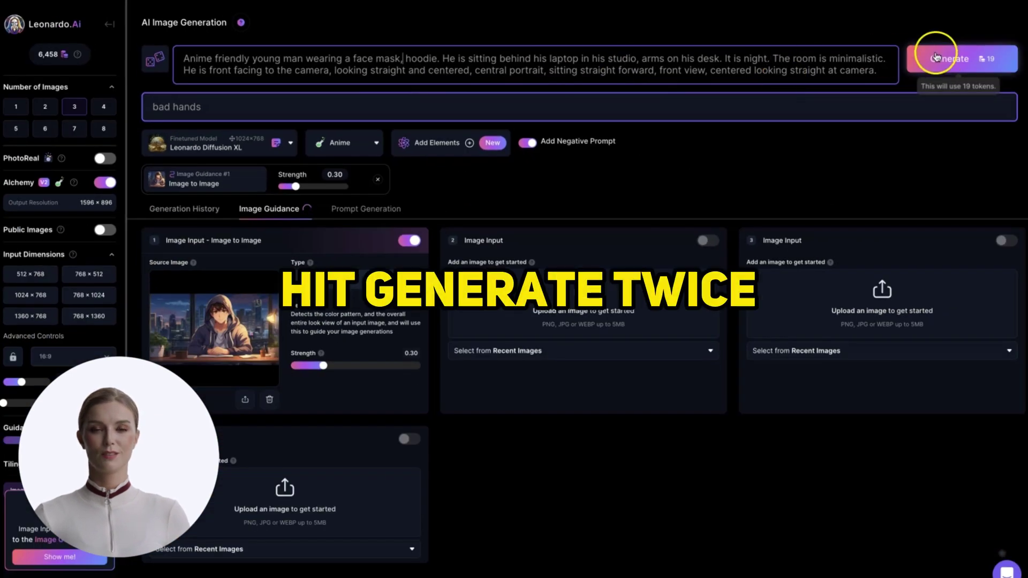
left_click(943, 60)
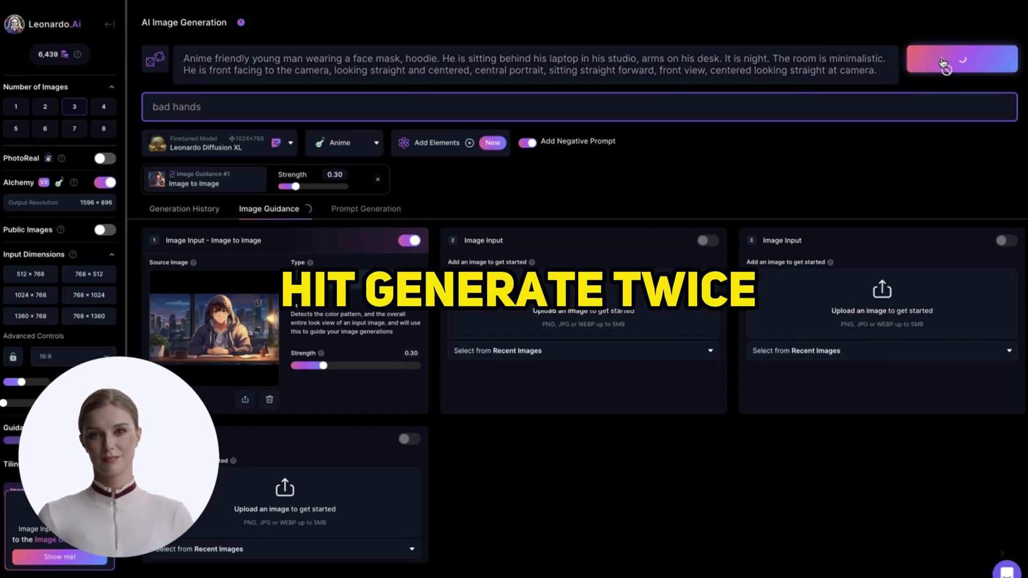
left_click(943, 60)
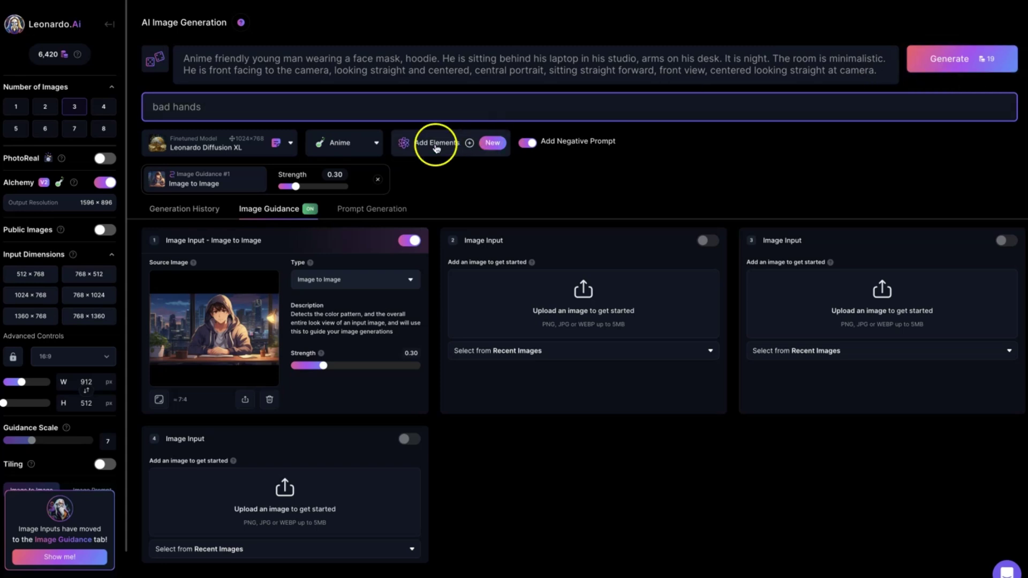
left_click(195, 208)
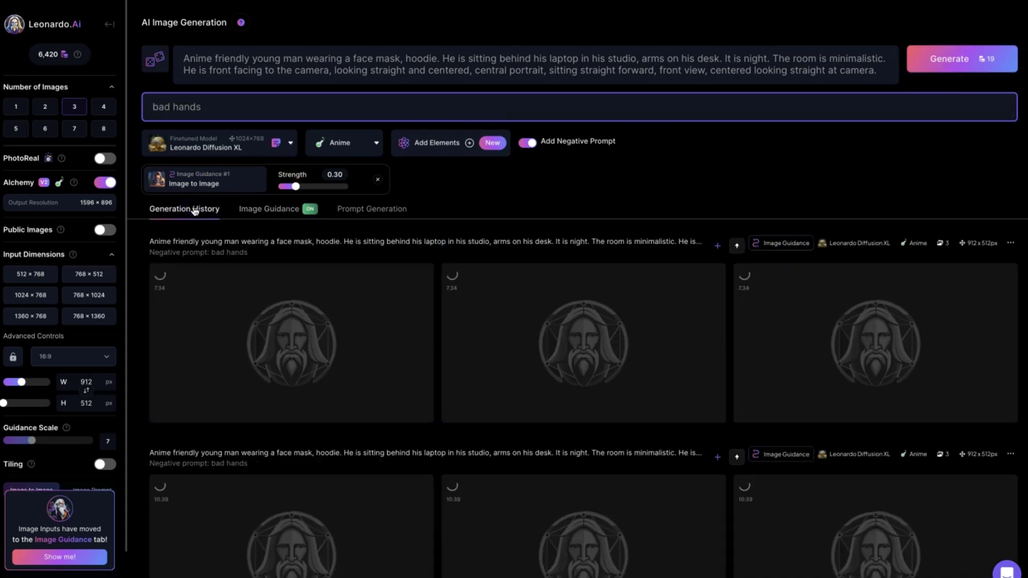
scroll(138, 300, "down", 3)
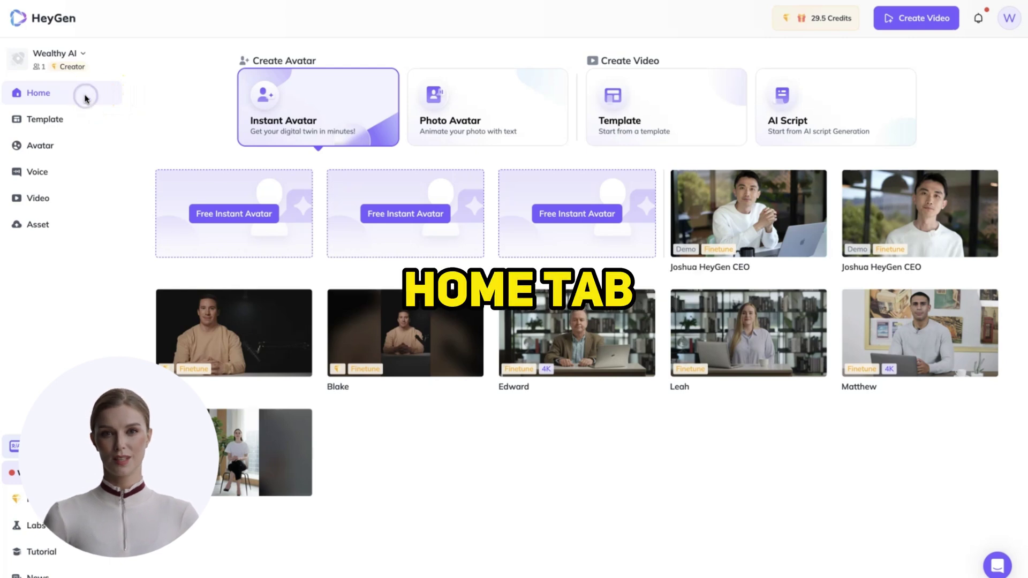
Begin a new Landscape video from HeyGen's Create Video menu
left_click(395, 43)
left_click(892, 20)
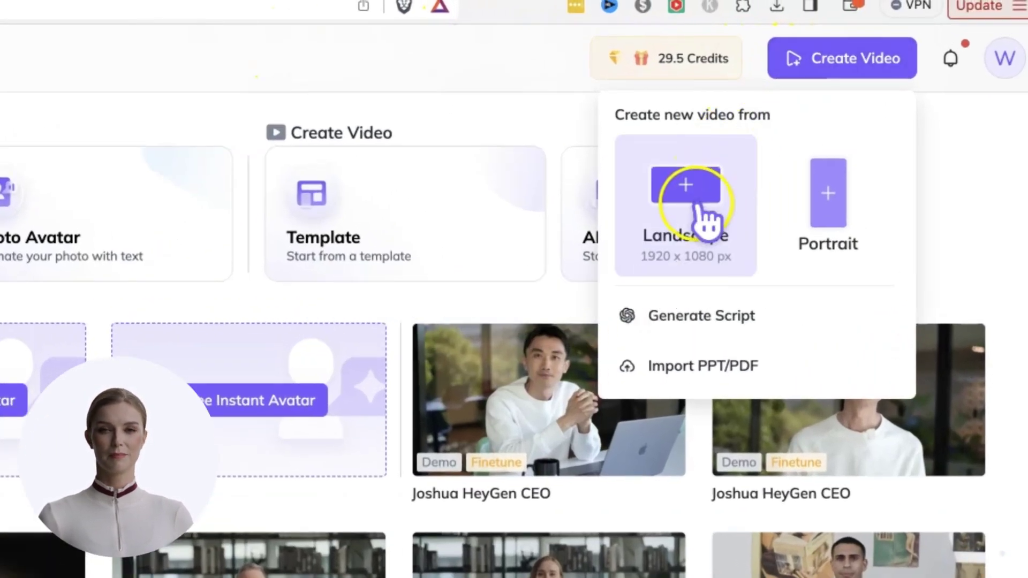
left_click(698, 206)
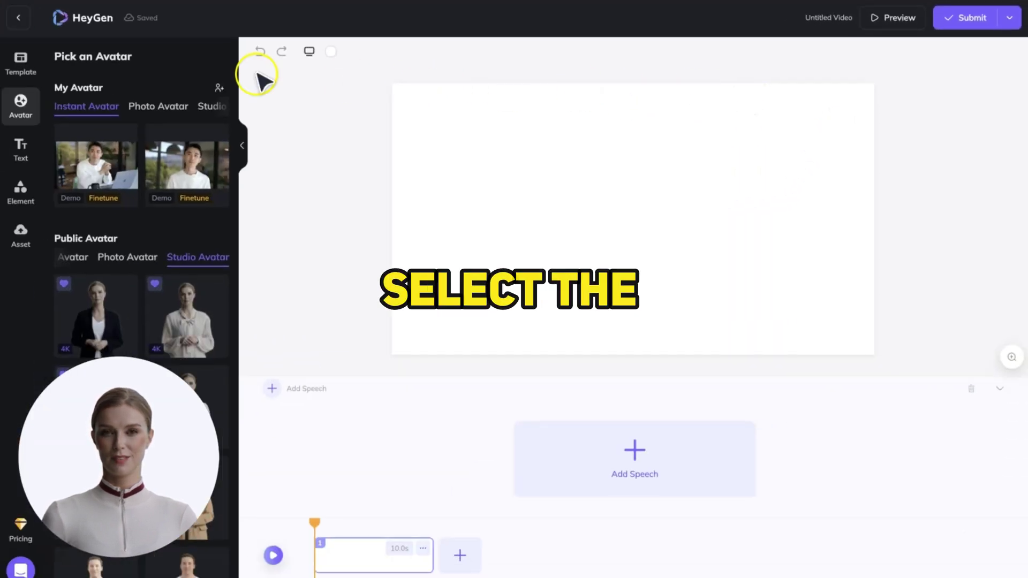
Place the anime hoodie photo avatar and paste the 'This is the future of video creation' script
left_click(163, 107)
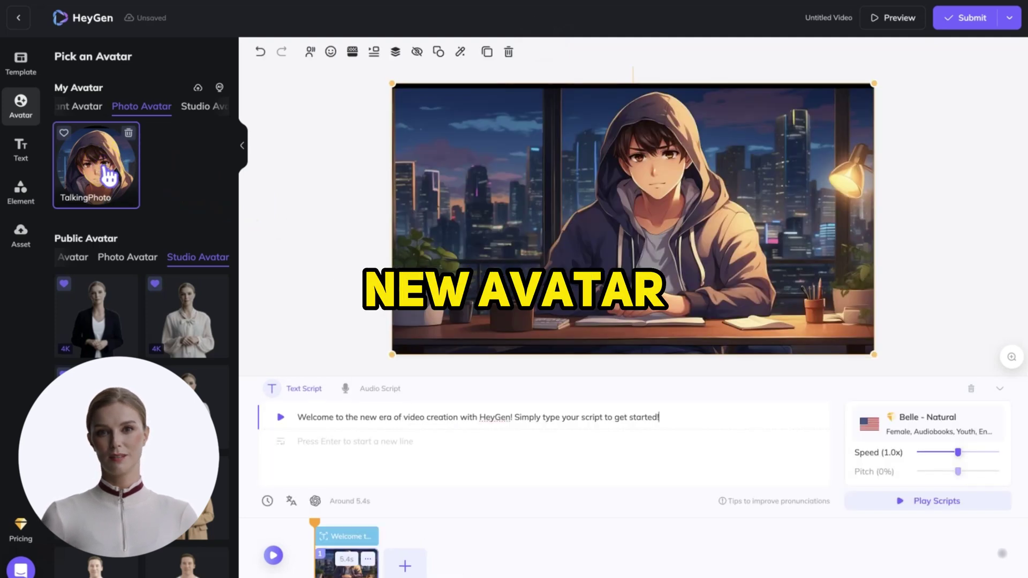
left_click(294, 225)
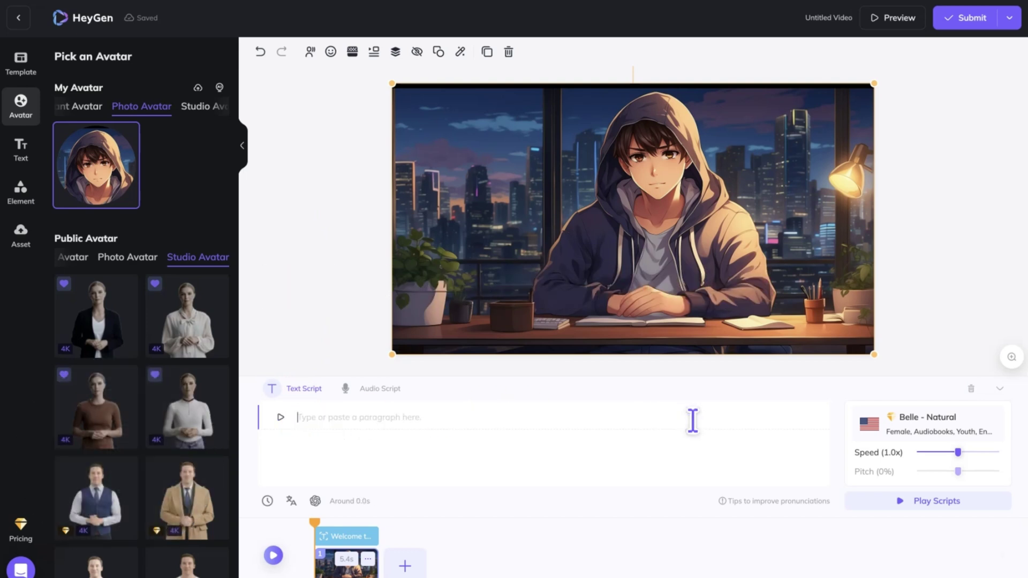
left_click(311, 417)
type("This is the future of video creation, where you don't need to show your face or even your voice.  If you are interested in producing videos like this, be sure to like and subscribe.")
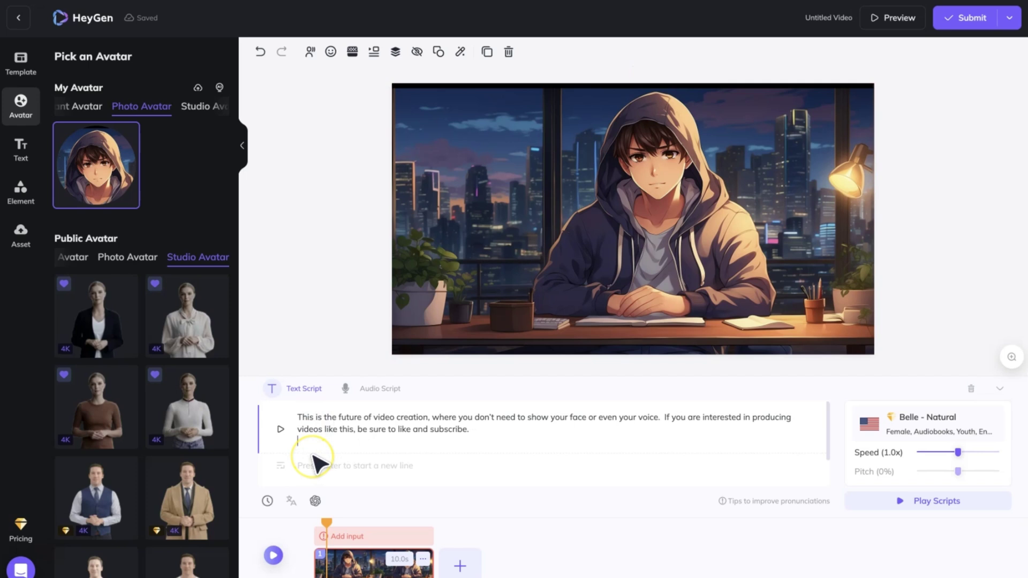
key("Return")
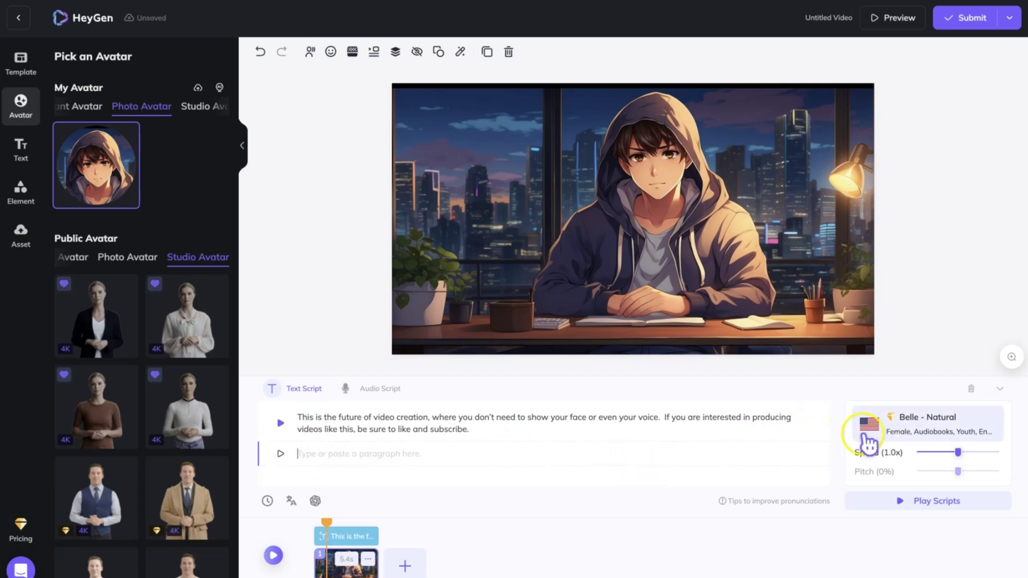
Filter the AI voices to male youth voices and preview Dylan - Cheerful
left_click(892, 435)
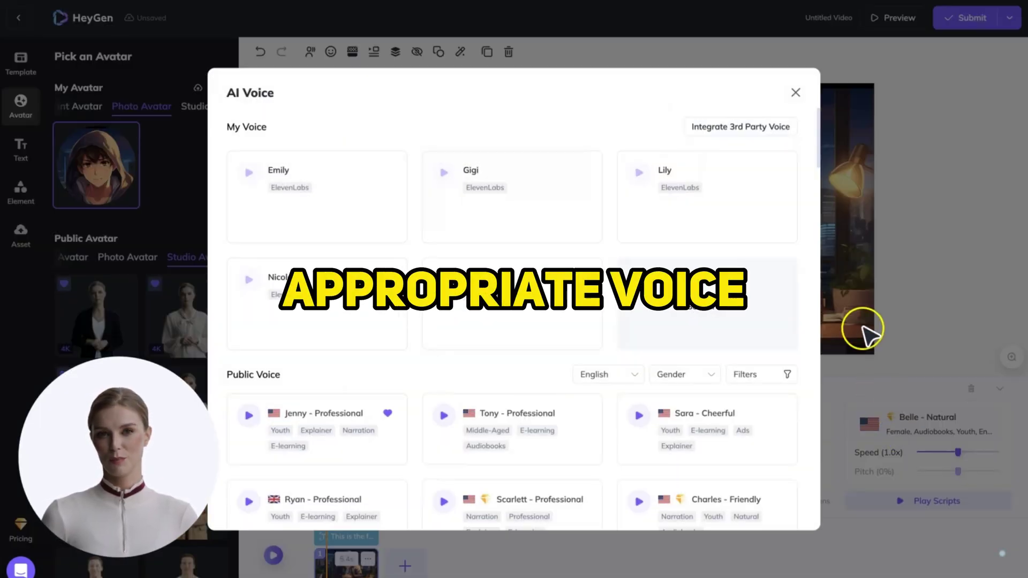
left_click(711, 375)
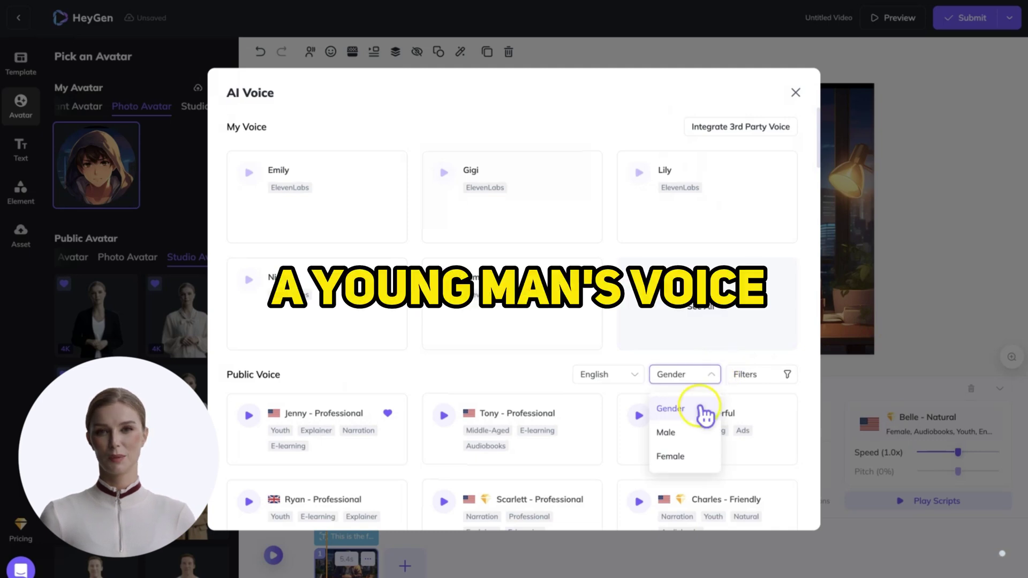
left_click(691, 432)
left_click(753, 375)
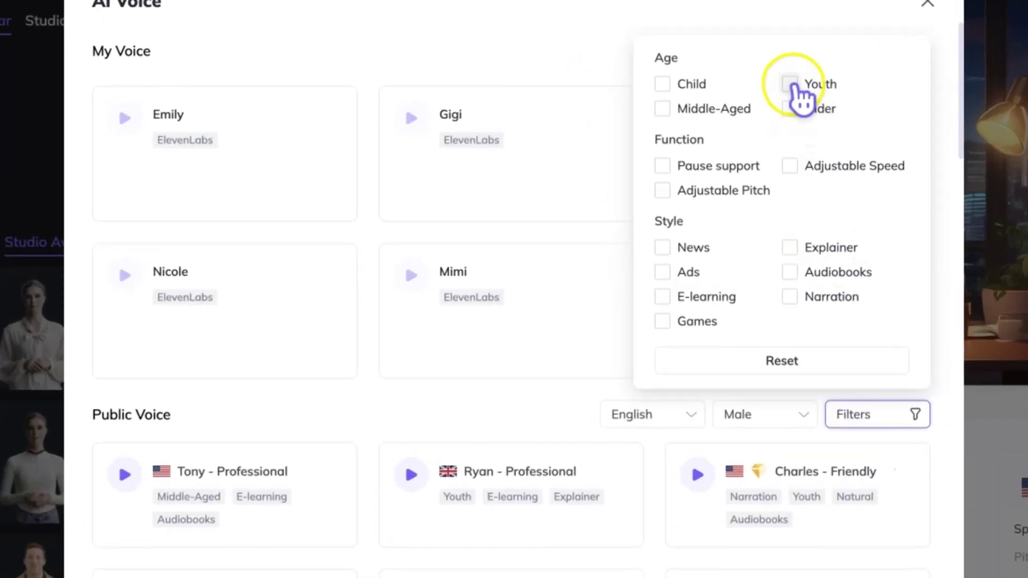
left_click(791, 84)
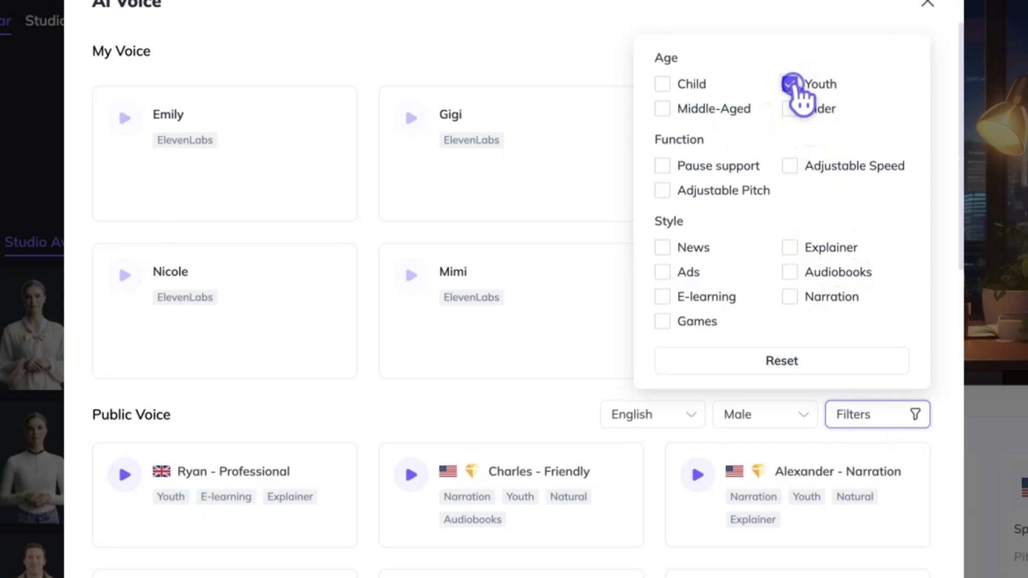
left_click(944, 317)
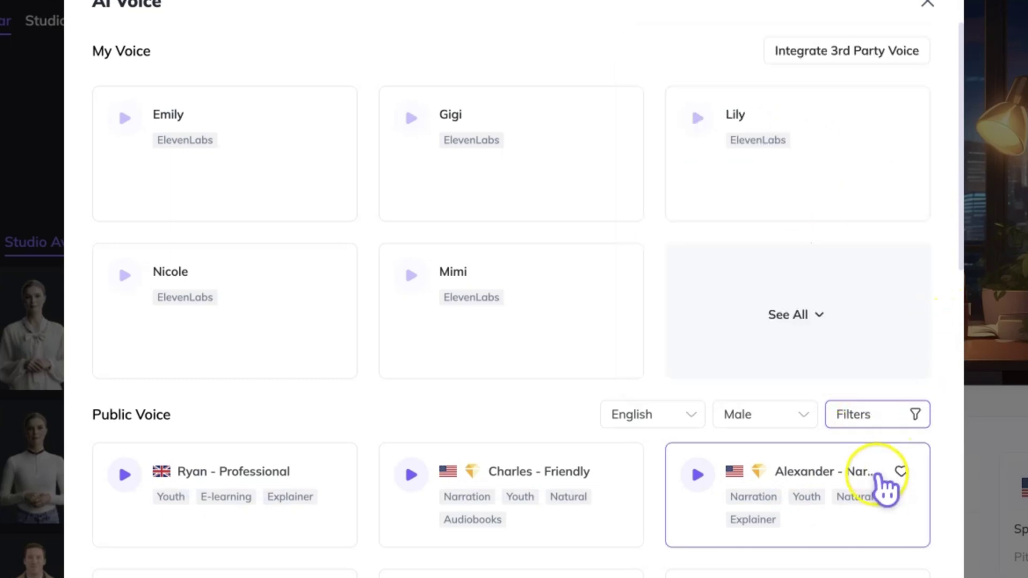
scroll(881, 482, "down", 2)
scroll(881, 485, "down", 4)
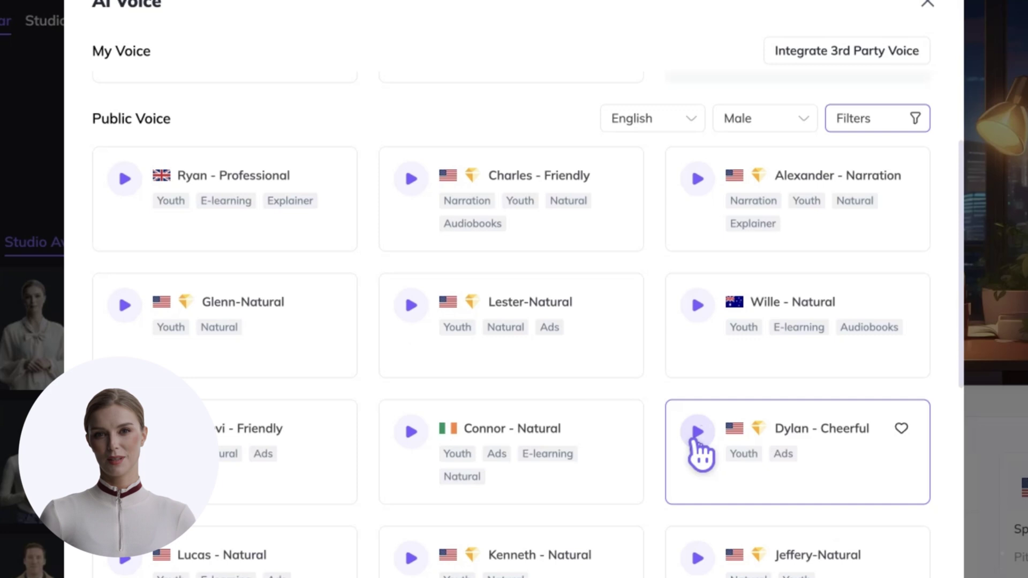
left_click(901, 457)
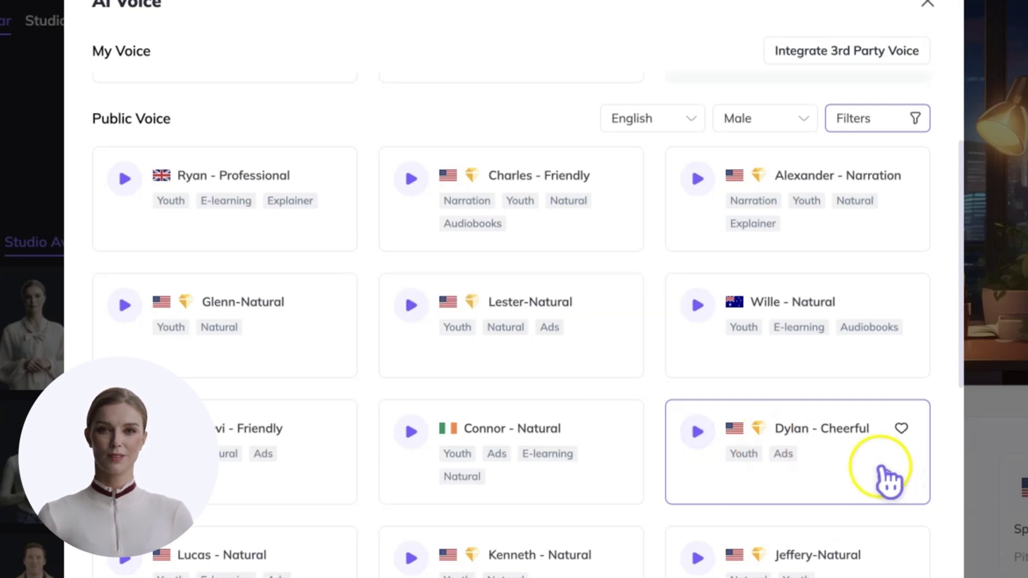
Select Dylan - Cheerful, play back the script, then submit the video for 0.5 credits
left_click(889, 482)
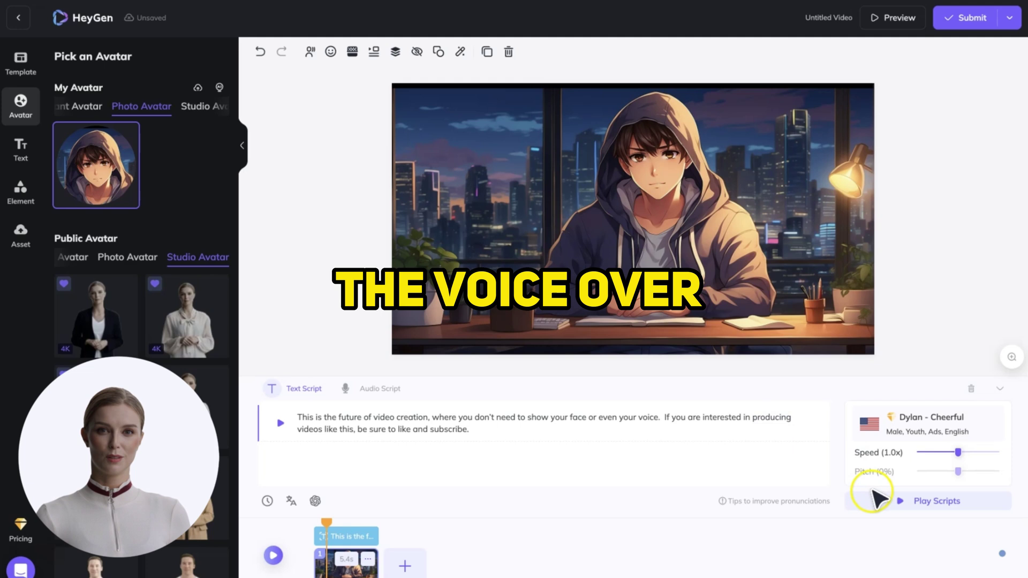
left_click(881, 500)
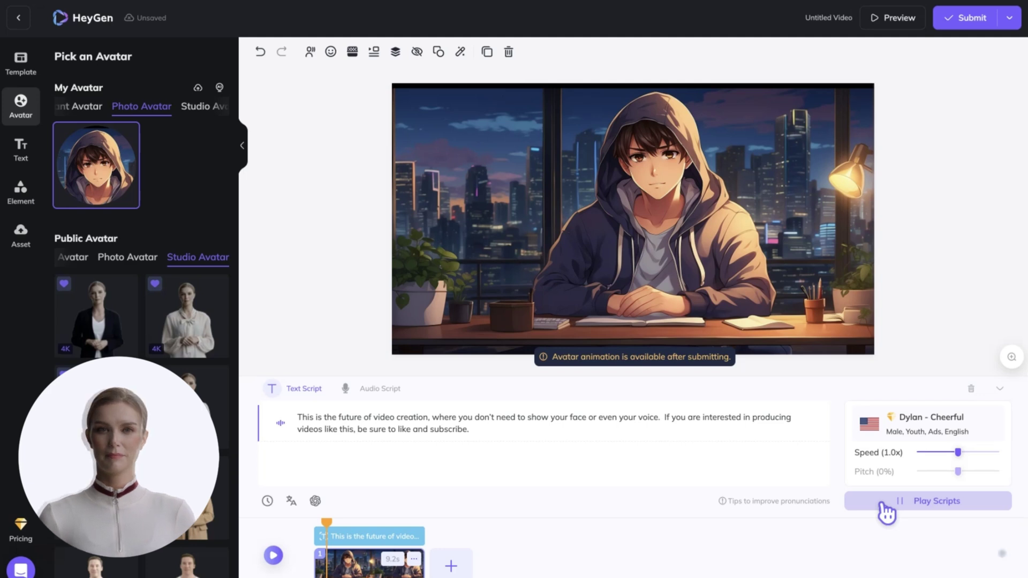
left_click(884, 503)
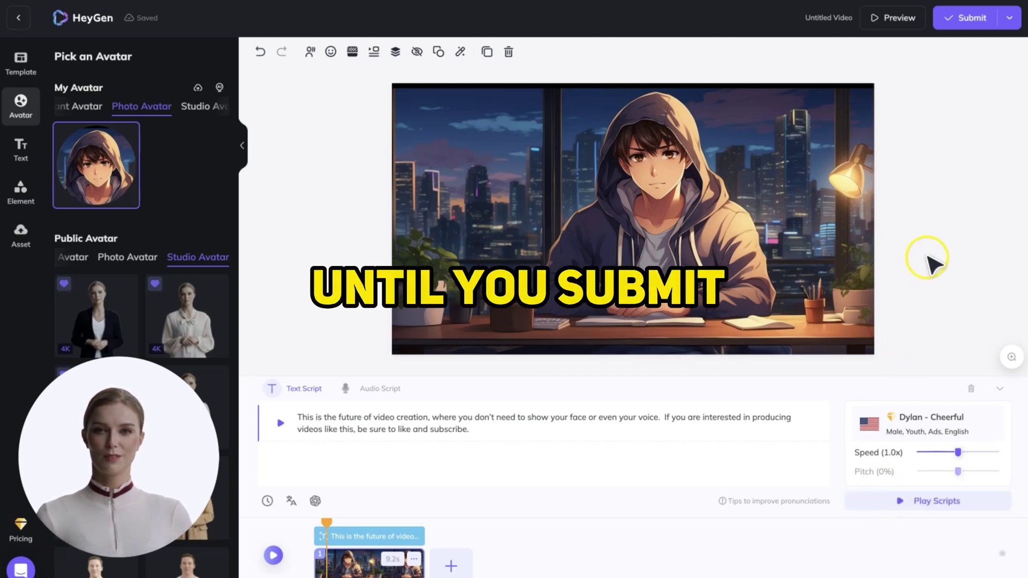
left_click(963, 21)
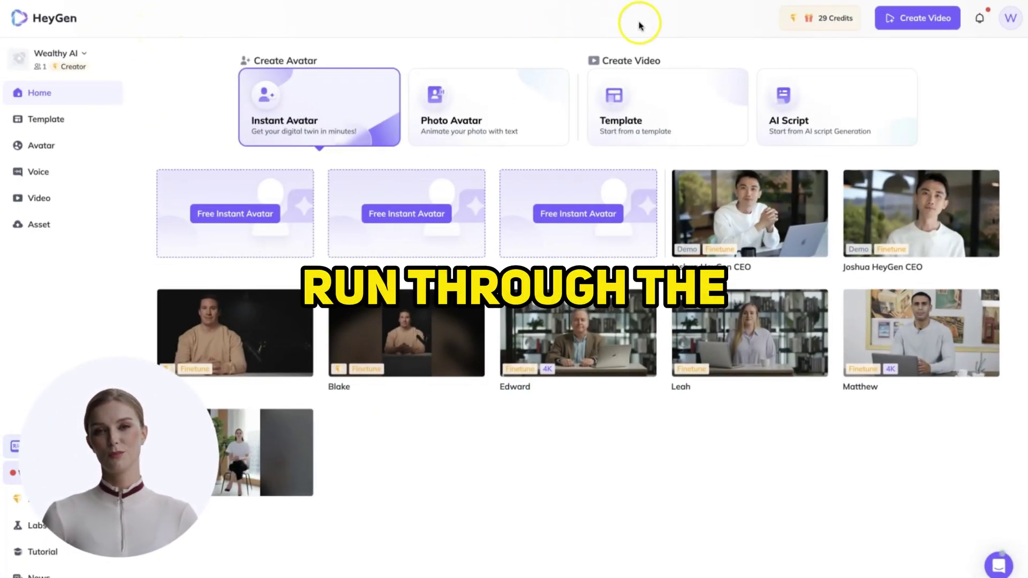
Start a blank landscape video featuring the masked hooded photo avatar
left_click(887, 19)
left_click(830, 95)
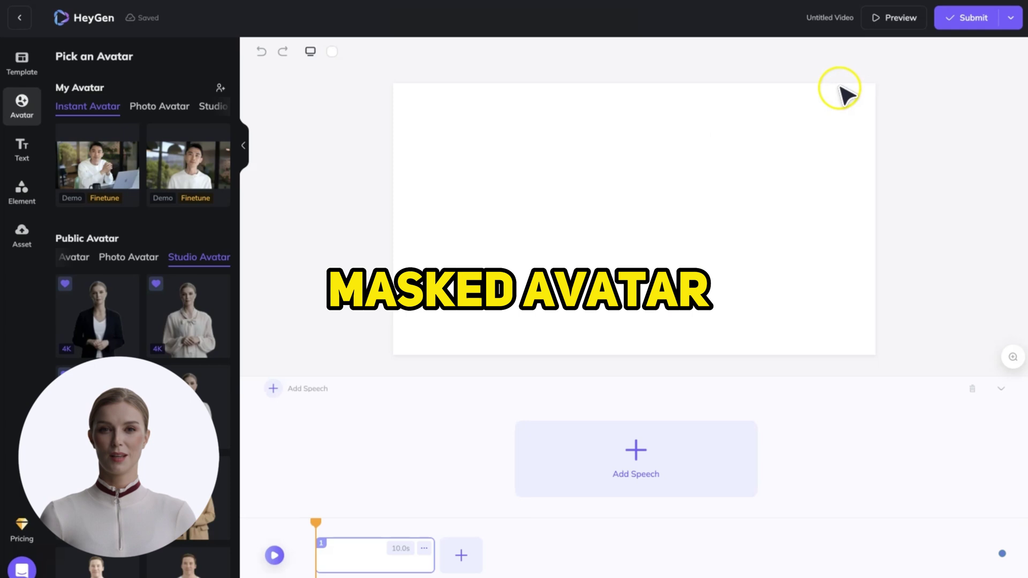
left_click(161, 107)
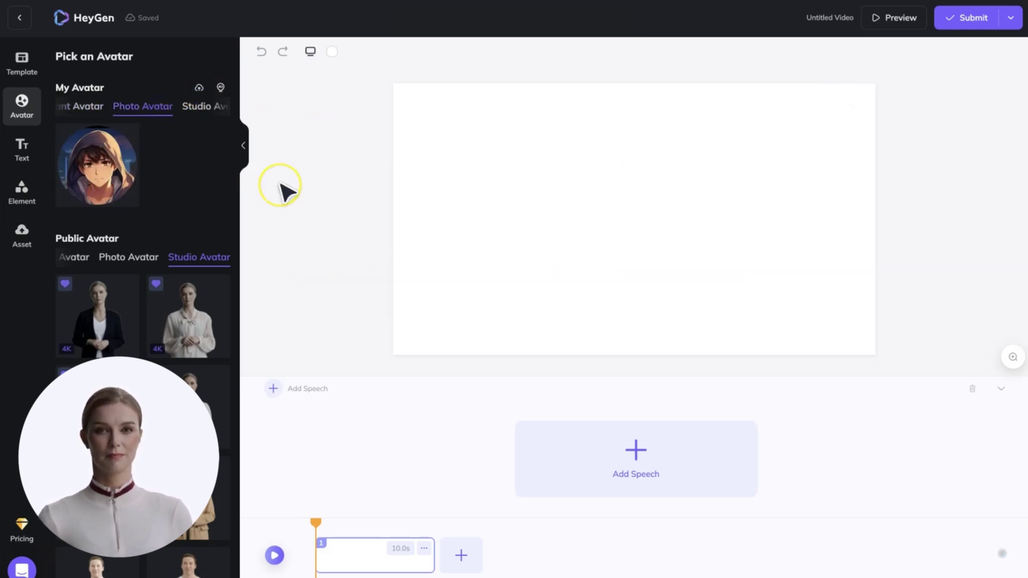
left_click(104, 182)
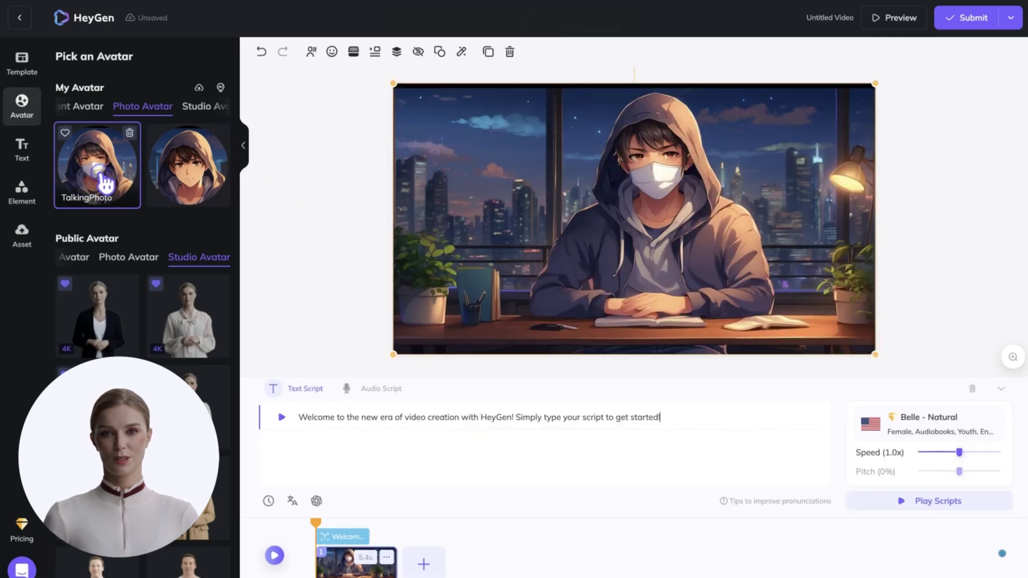
Replace the default script with the 'This is the future of video creation' paragraph
left_click(307, 412)
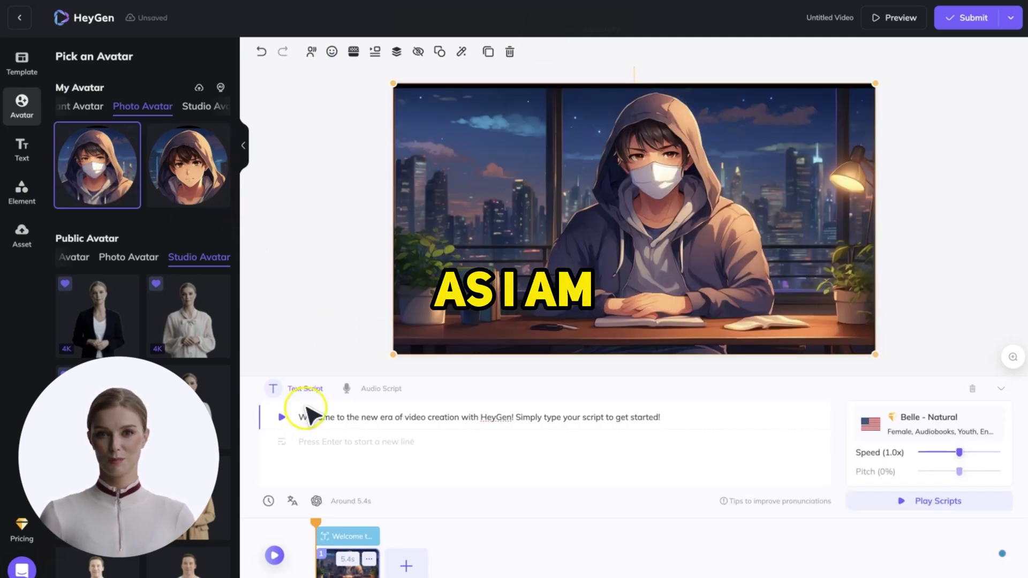
triple_click(302, 417)
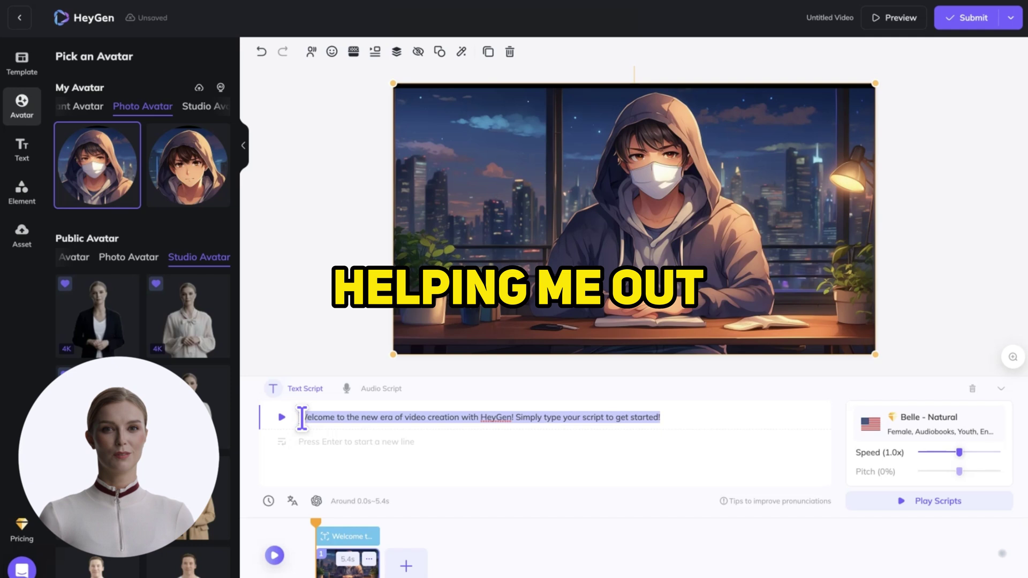
type("This is the future of video creation, where you don't need to show your face or even your voice.  If you are interested in producing videos like this, be sure to like and subscribe.")
Filter voices to male youth and choose Dylan - Cheerful for the masked avatar
left_click(983, 424)
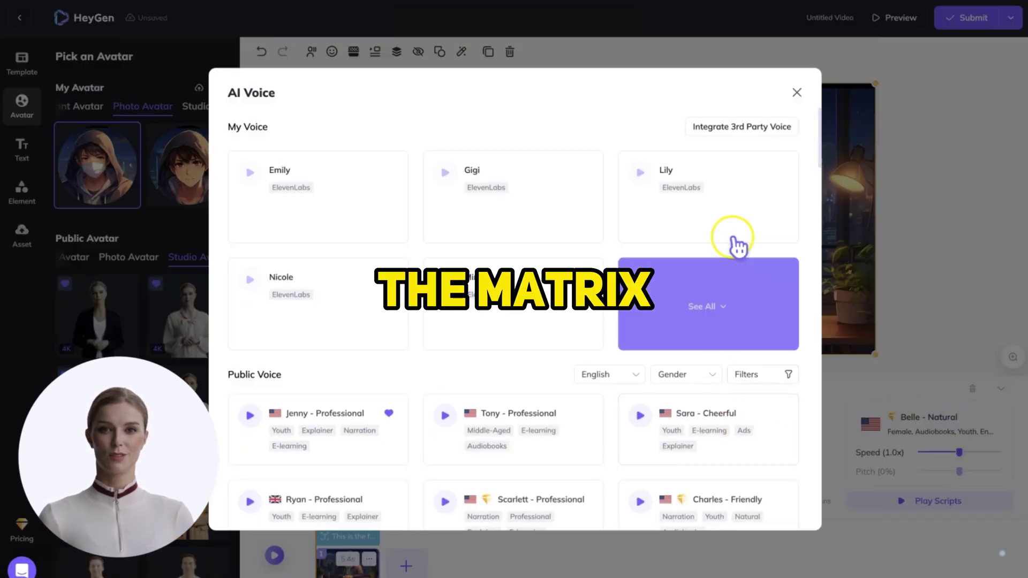
left_click(709, 376)
left_click(692, 434)
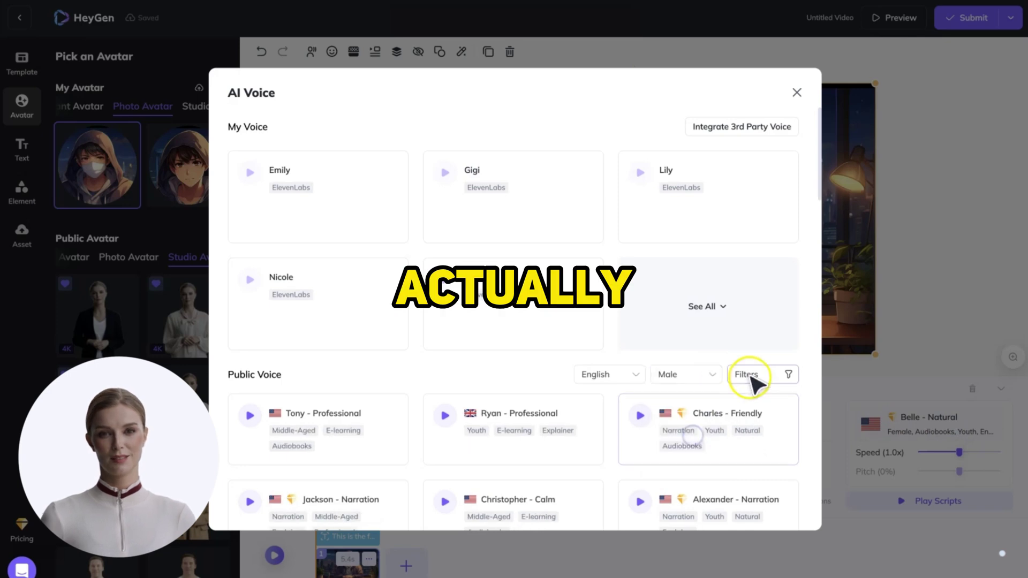
left_click(749, 375)
left_click(704, 150)
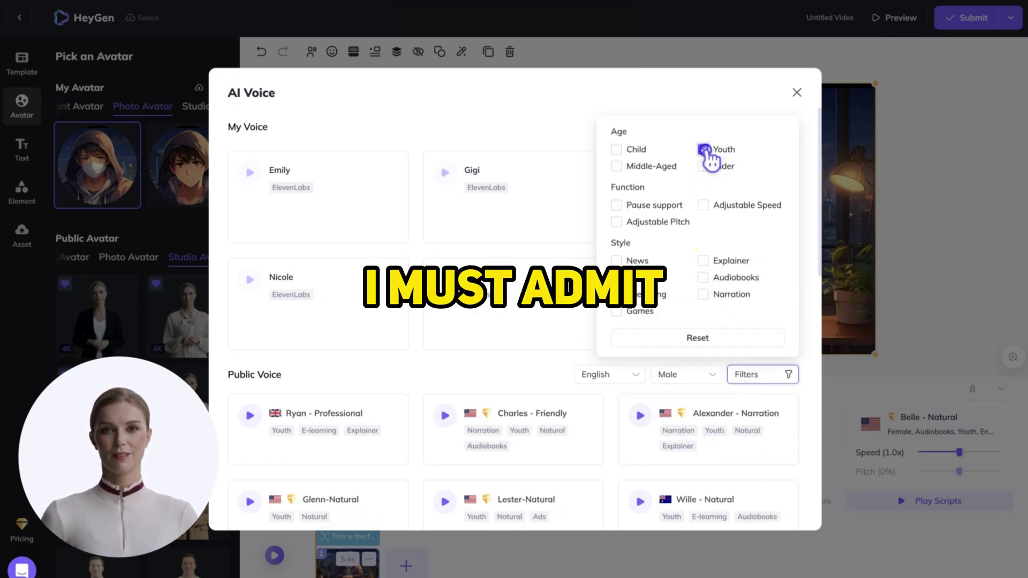
scroll(718, 482, "down", 3)
scroll(718, 474, "down", 2)
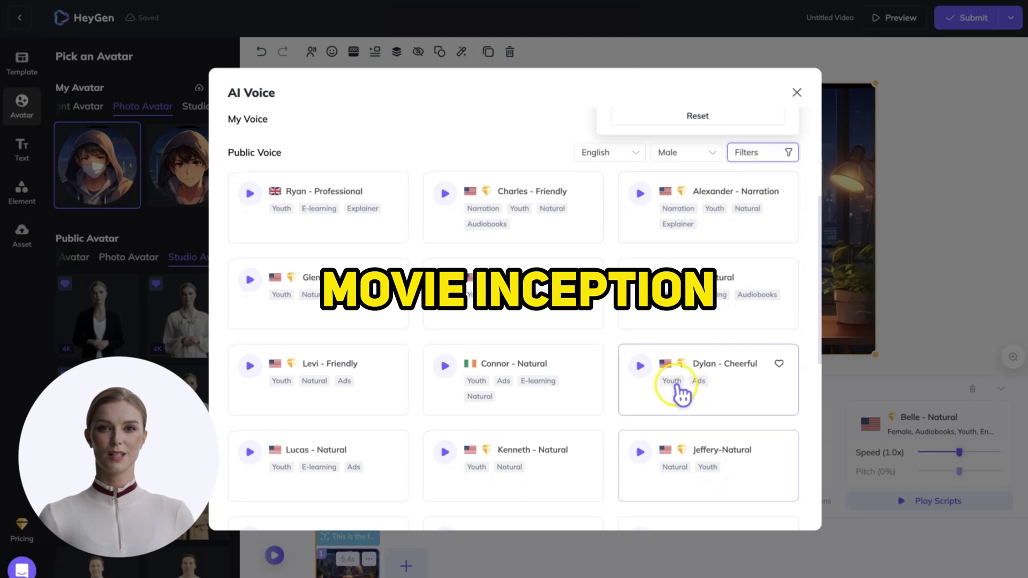
left_click(660, 403)
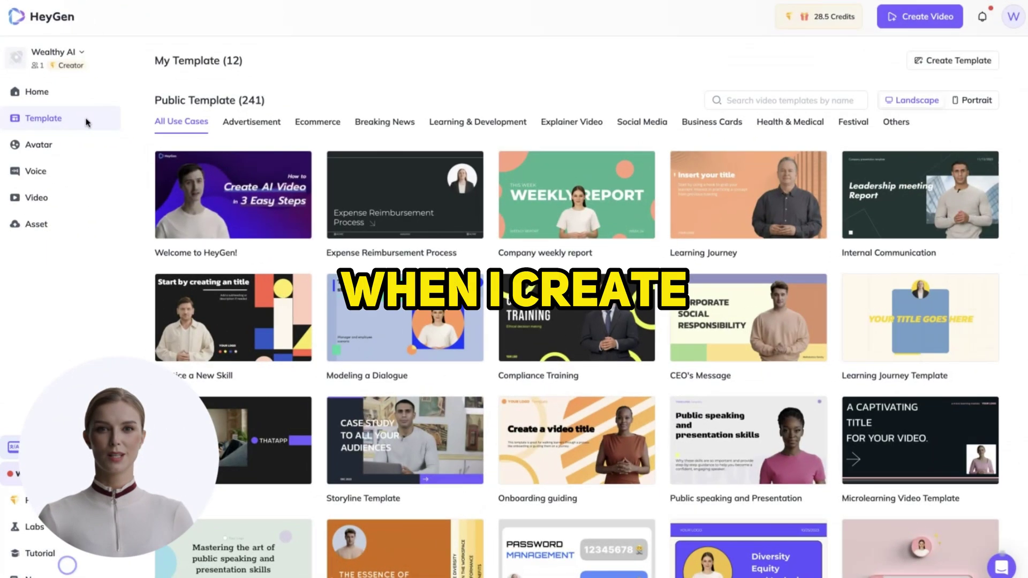
Place the unmasked hooded anime avatar into a new template and clear its default script
left_click(87, 123)
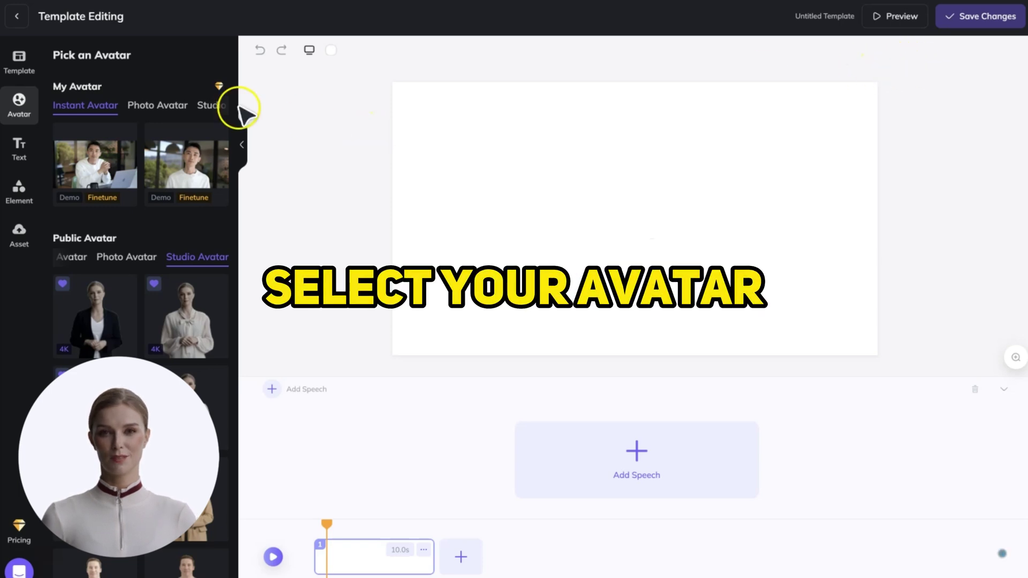
left_click(172, 107)
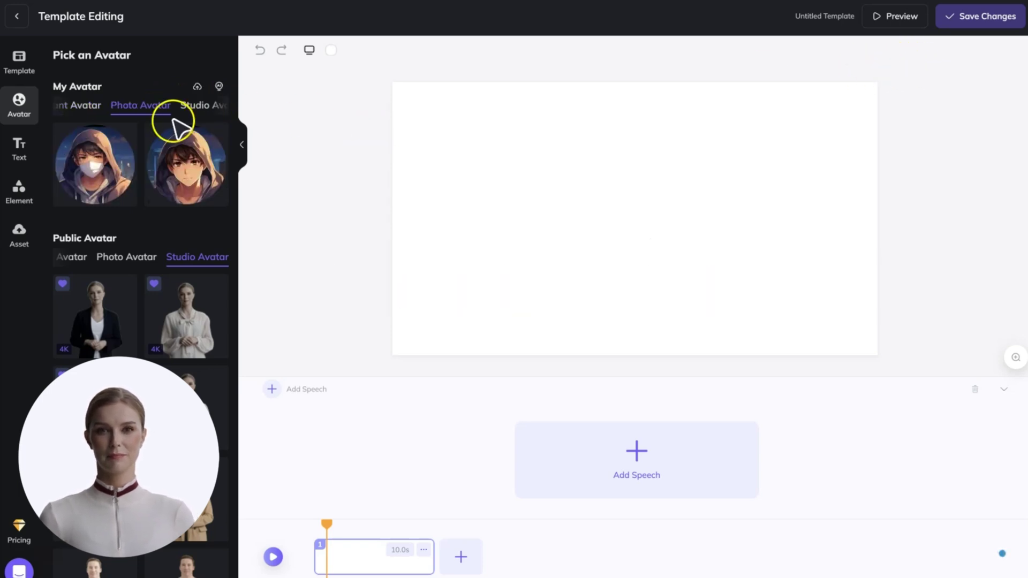
left_click(184, 174)
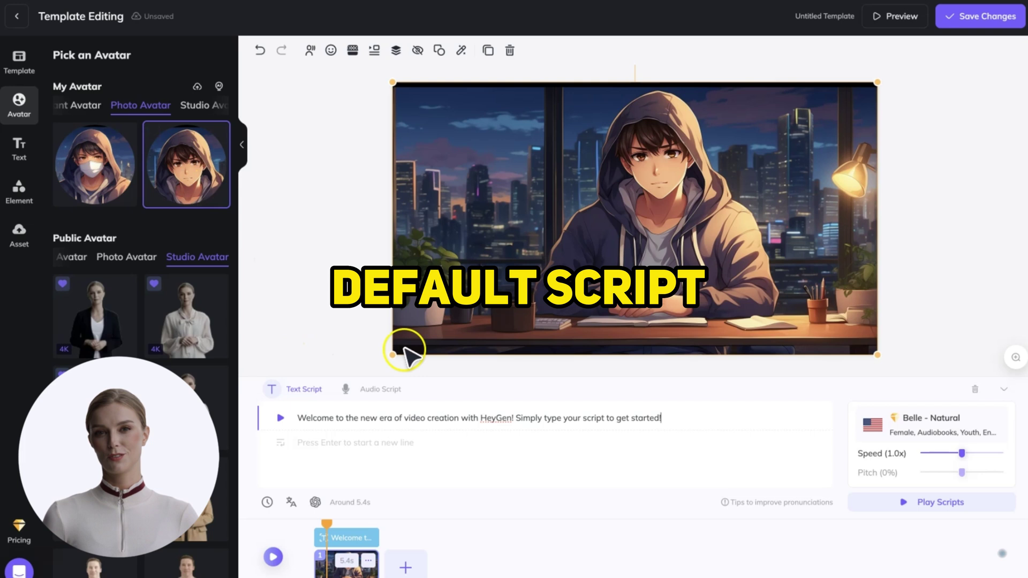
left_click_drag(672, 418, 296, 417)
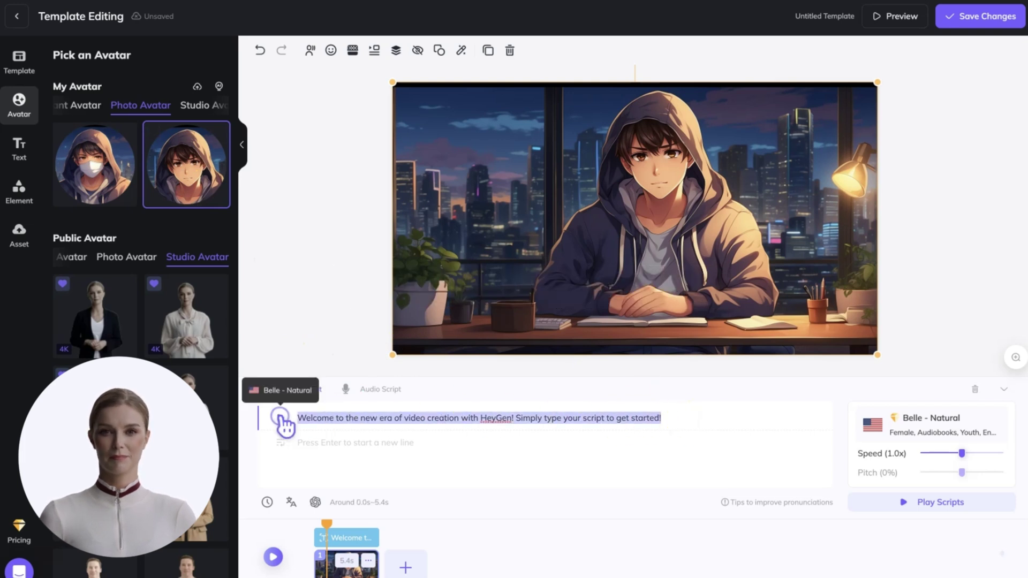
key("BackSpace")
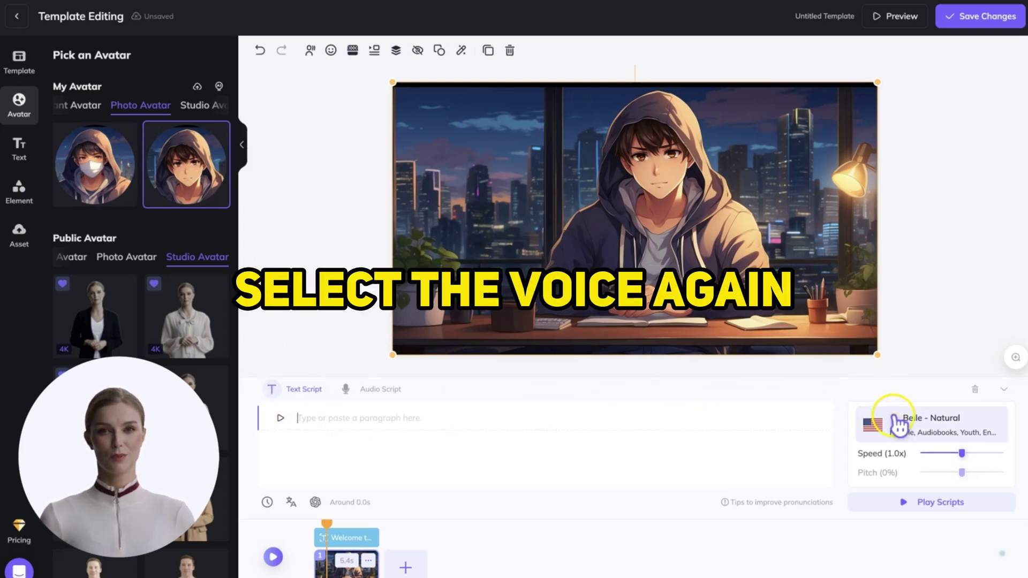
Filter voices to male youth, choose Dylan - Cheerful, and save the template
left_click(904, 431)
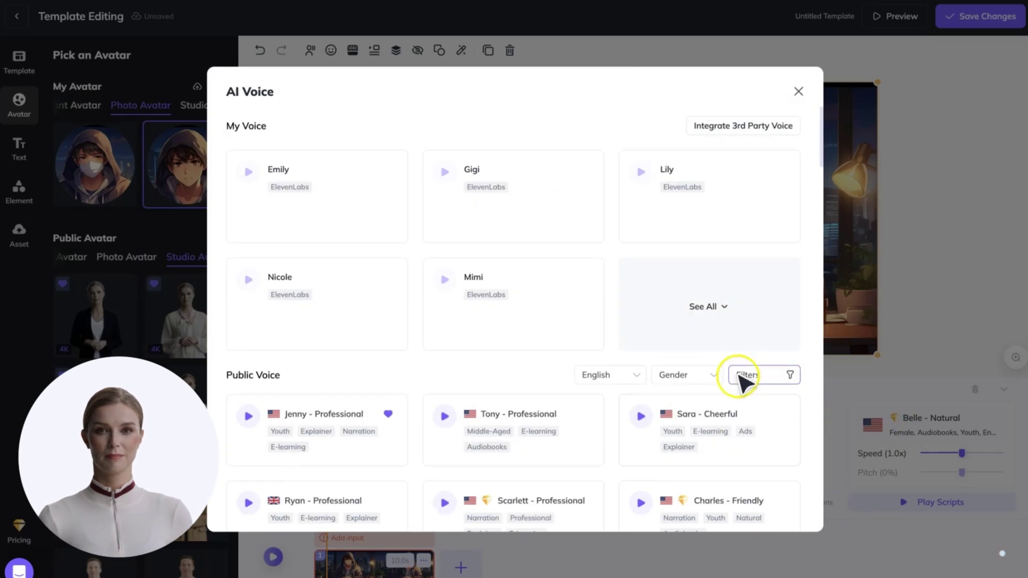
left_click(697, 381)
left_click(694, 435)
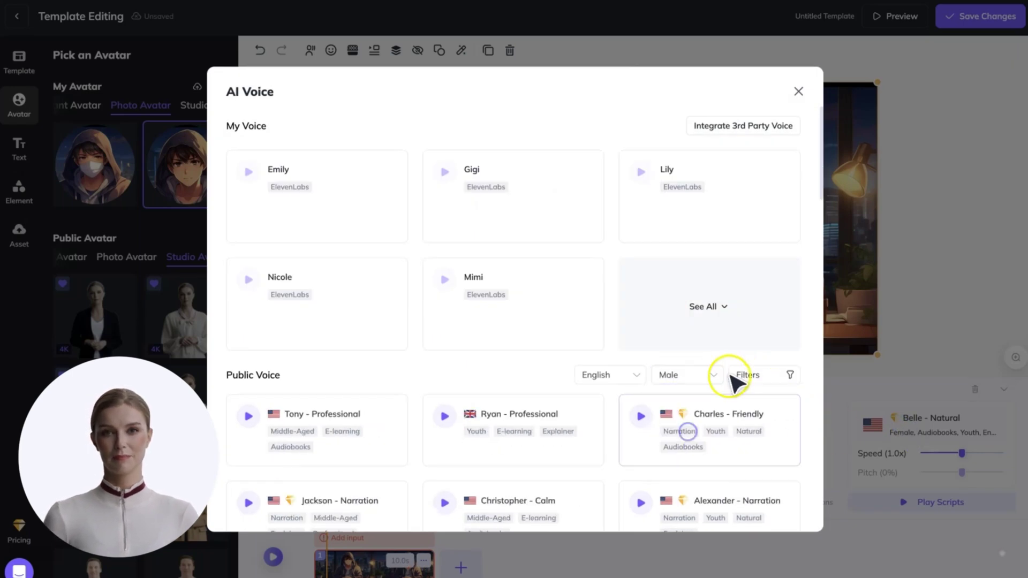
left_click(739, 377)
left_click(712, 151)
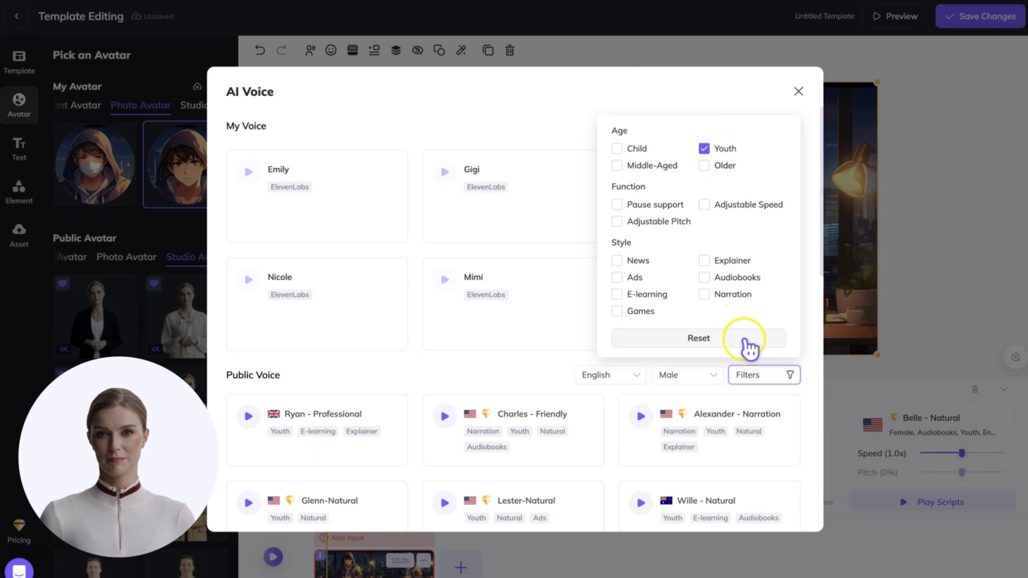
left_click(809, 332)
scroll(757, 428, "down", 3)
scroll(722, 418, "down", 1)
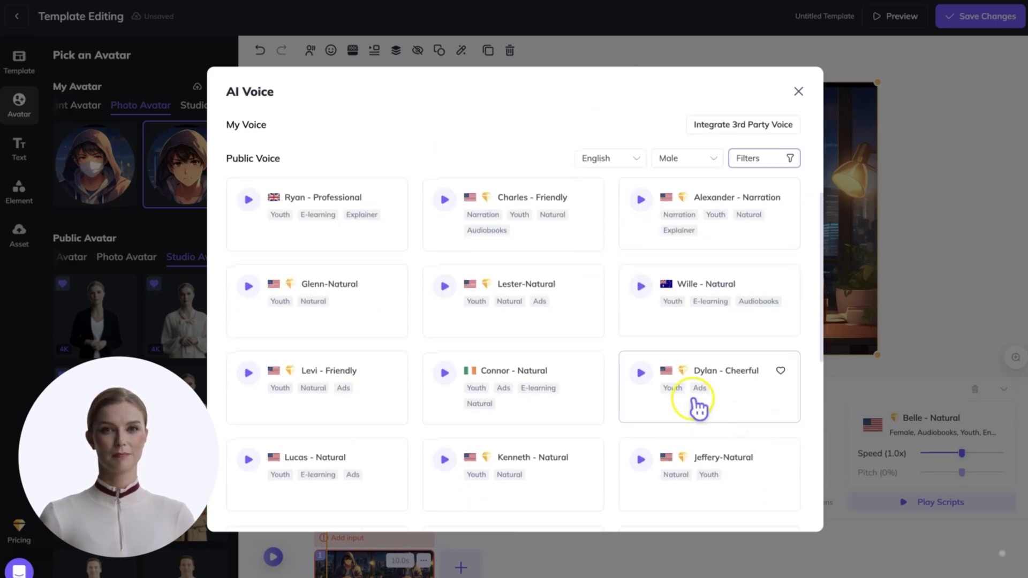
left_click(749, 401)
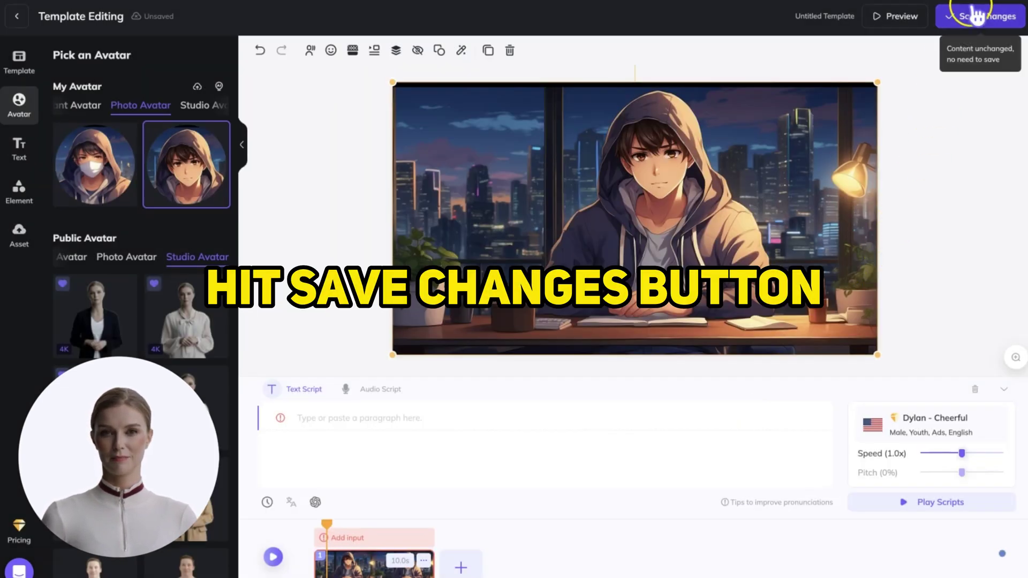
left_click(974, 23)
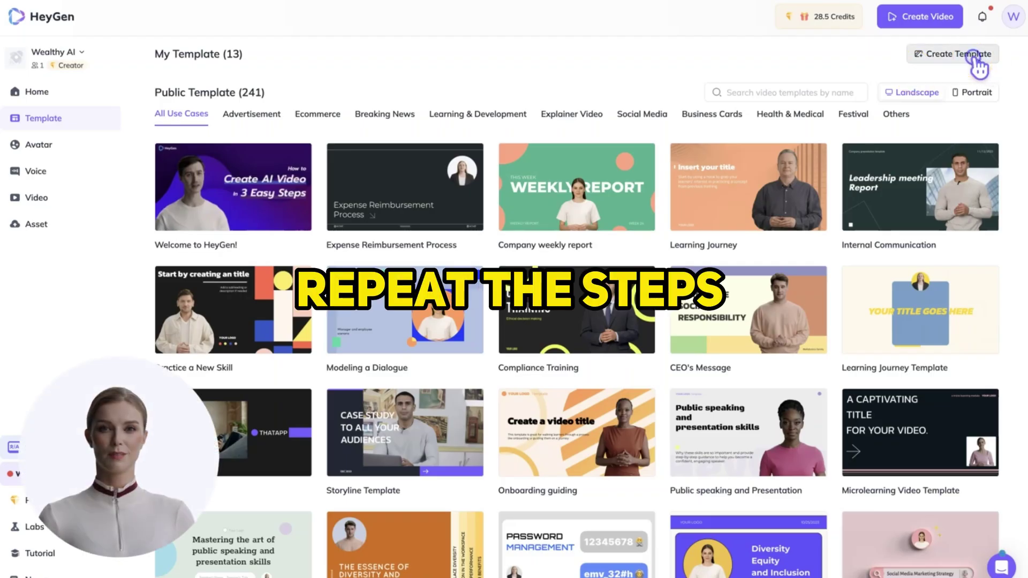
Start a new template holding the hooded anime photo avatar
left_click(975, 57)
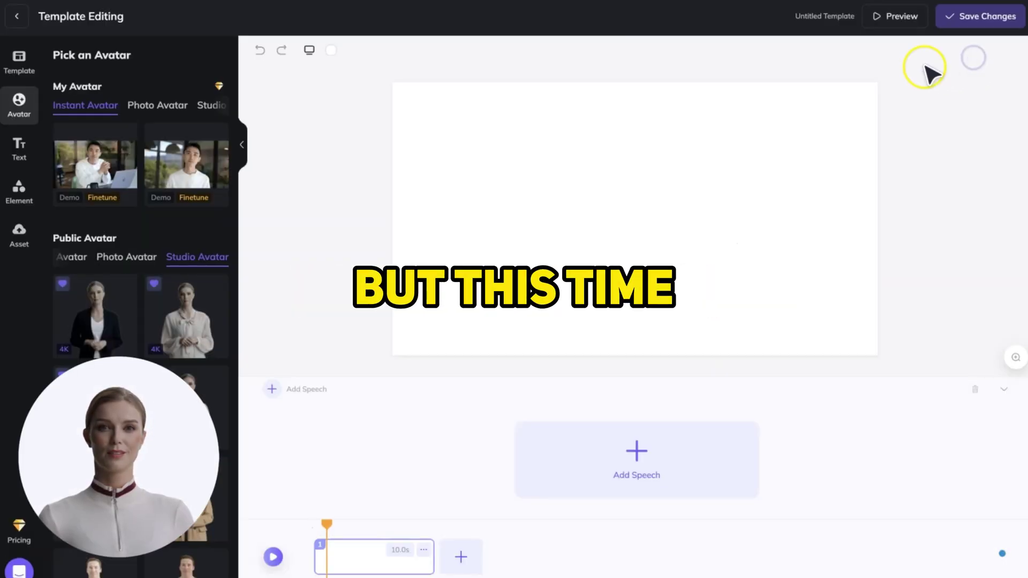
left_click(169, 106)
left_click(193, 168)
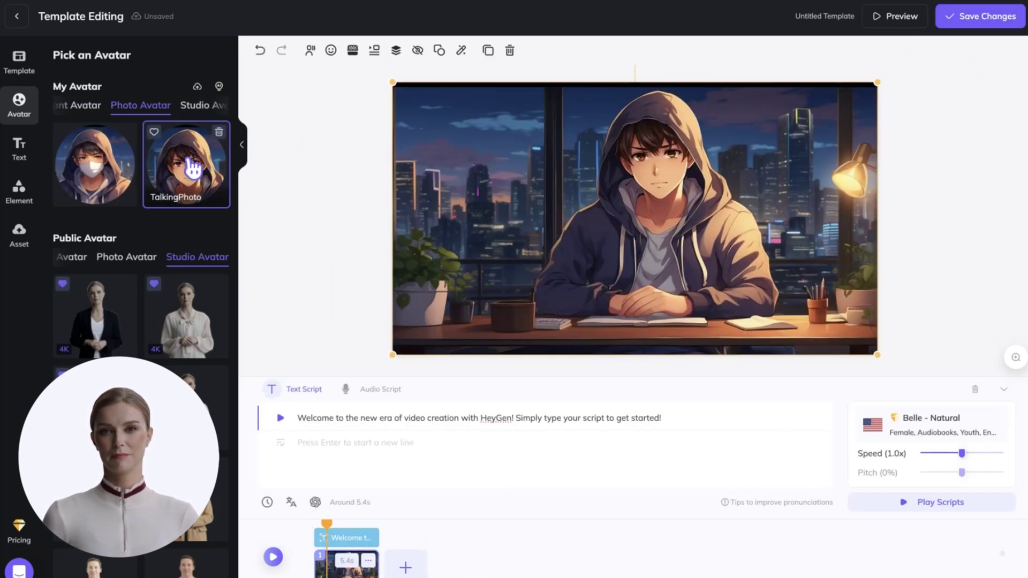
Crop the avatar into a circle, move it bottom-left, and shrink it
left_click(439, 52)
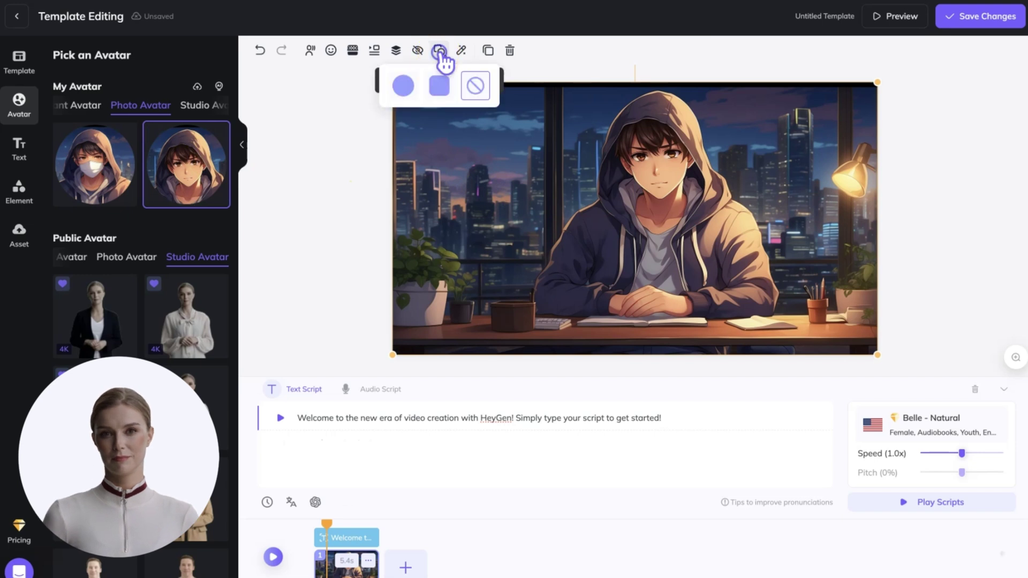
left_click(404, 89)
mouse_move(608, 195)
left_mouse_down()
mouse_move(434, 269)
mouse_move(471, 280)
left_mouse_up()
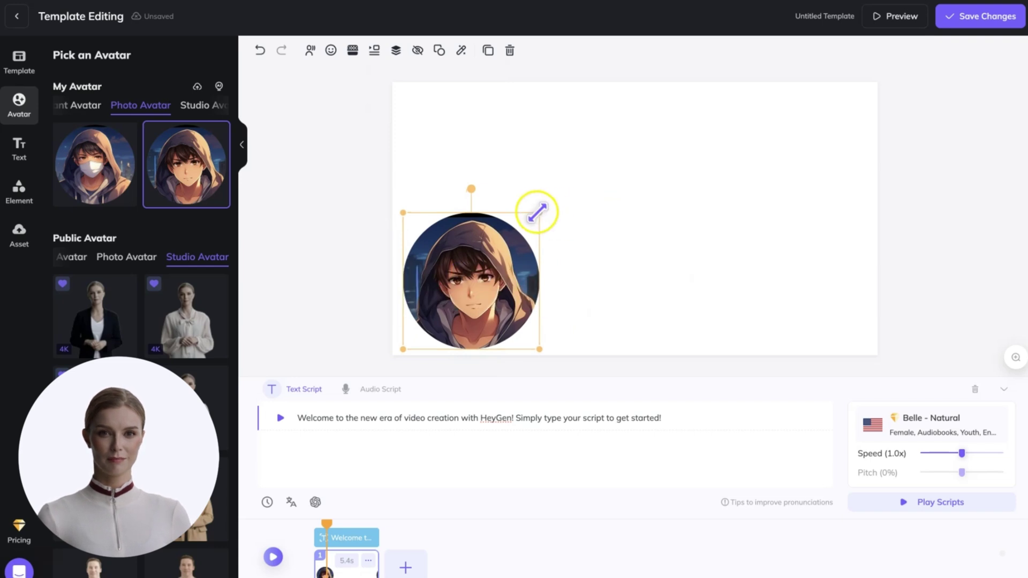
left_click_drag(538, 212, 495, 252)
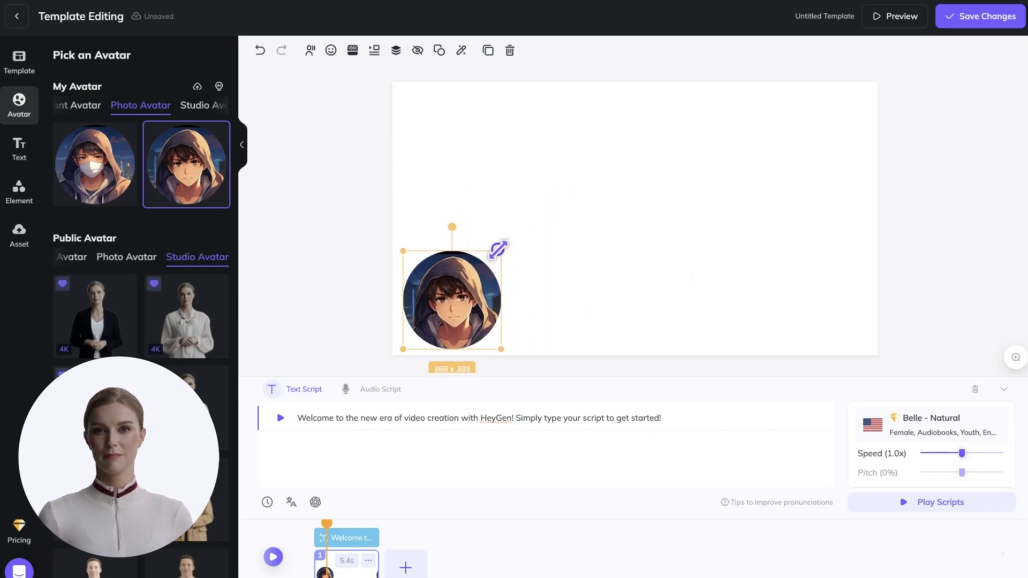
Make the scene background bright green #08F62F and delete the default welcome script
left_click(466, 120)
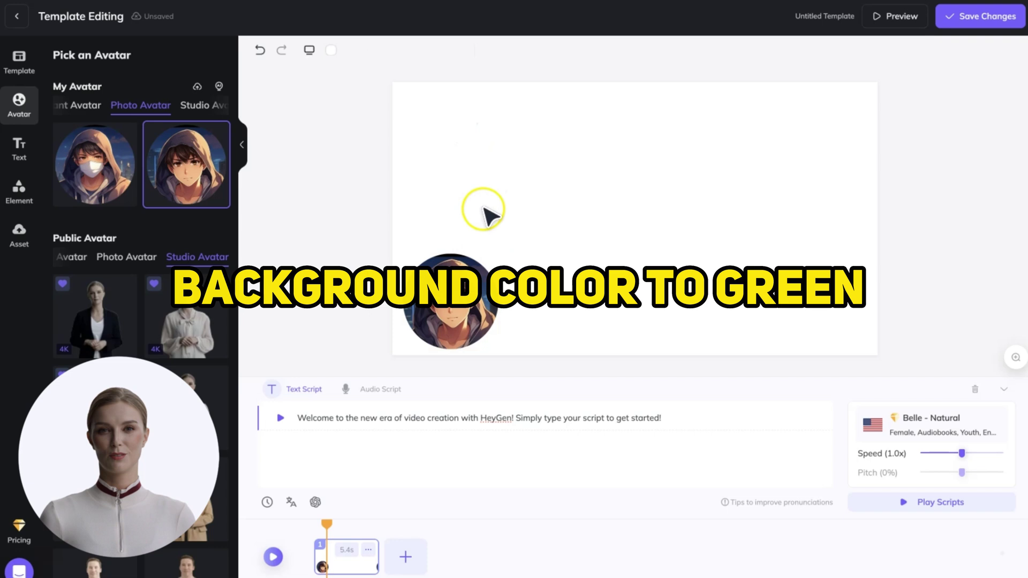
left_click(333, 50)
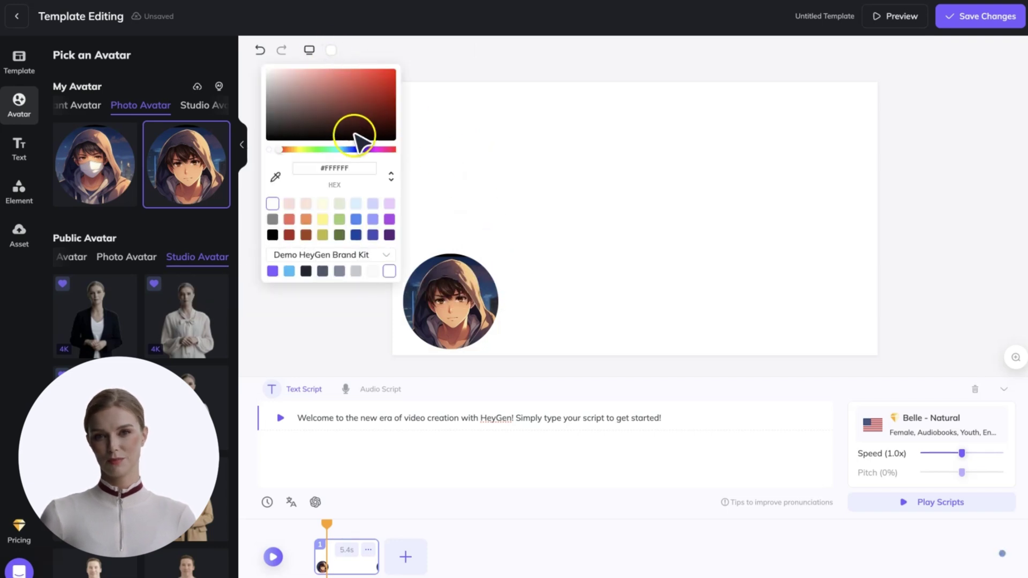
left_click_drag(355, 150, 323, 150)
left_click(391, 76)
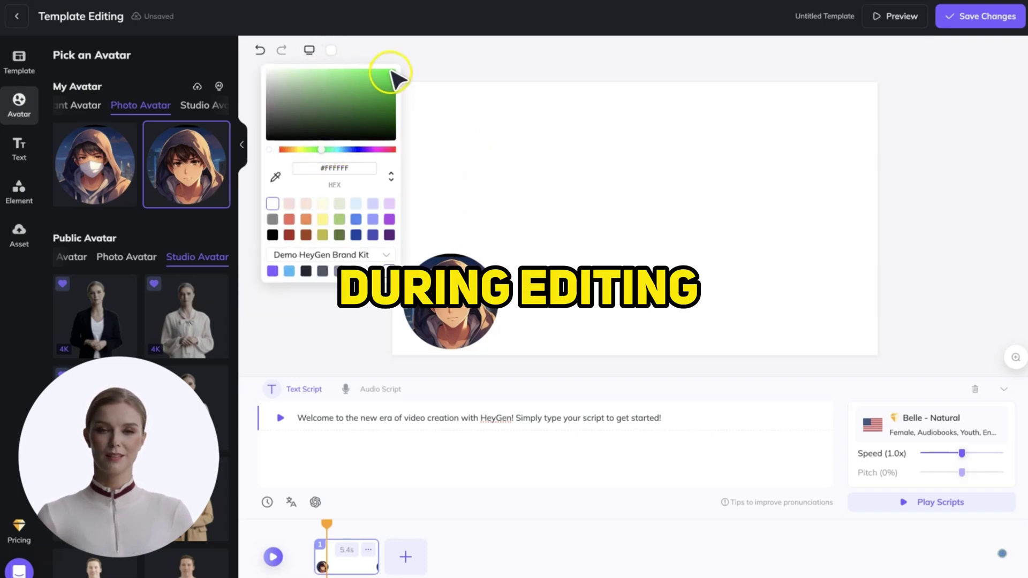
left_click(909, 58)
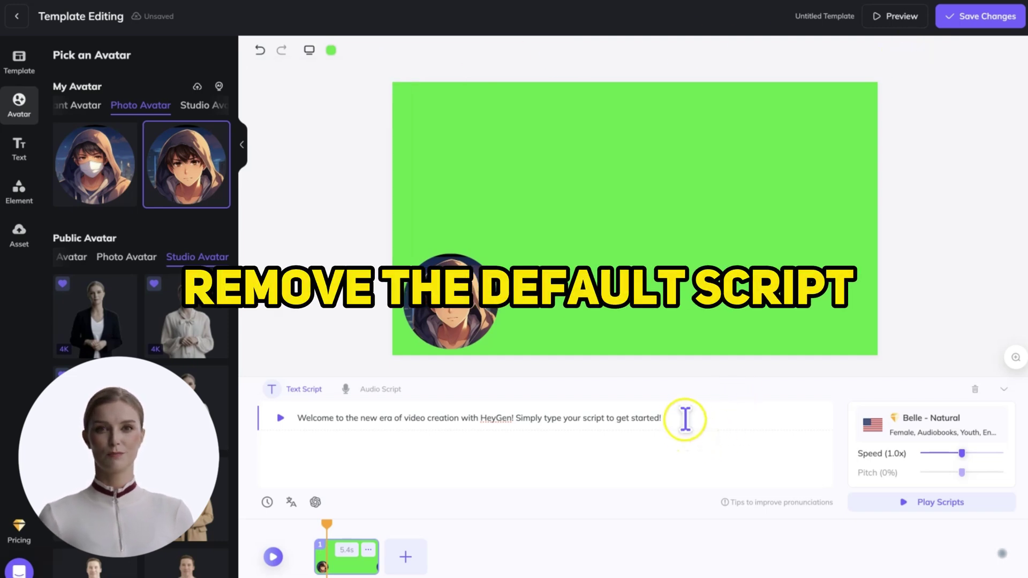
left_click_drag(669, 418, 332, 396)
key("BackSpace")
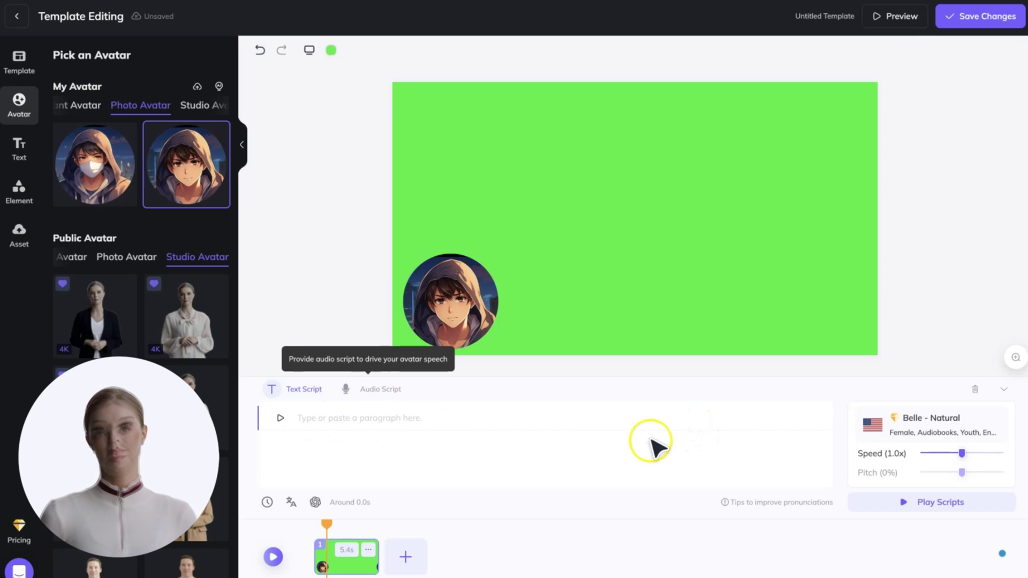
Give the green-screen template the male youth voice Dylan - Cheerful and save it
left_click(891, 433)
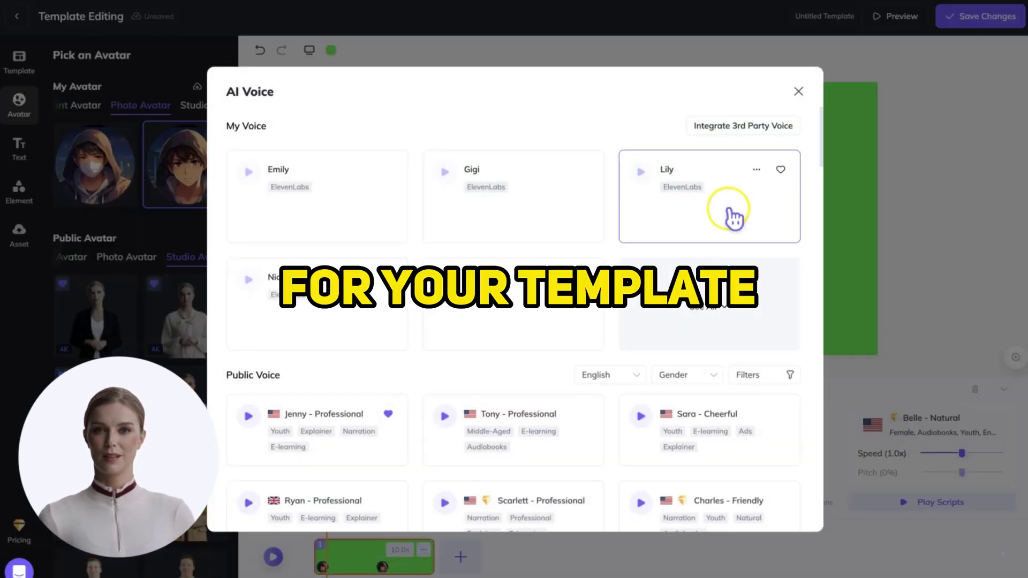
left_click(708, 379)
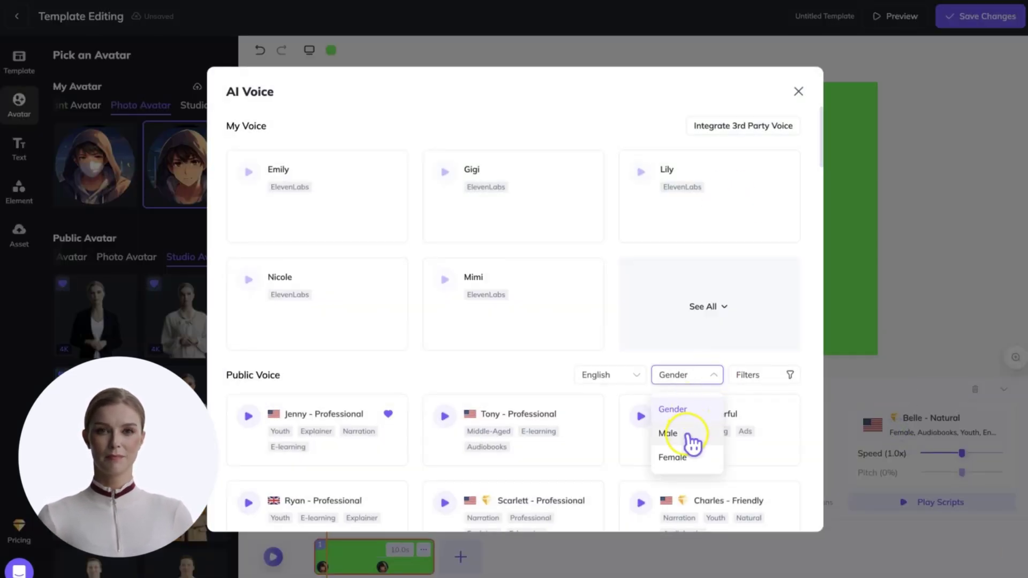
left_click(687, 435)
left_click(756, 380)
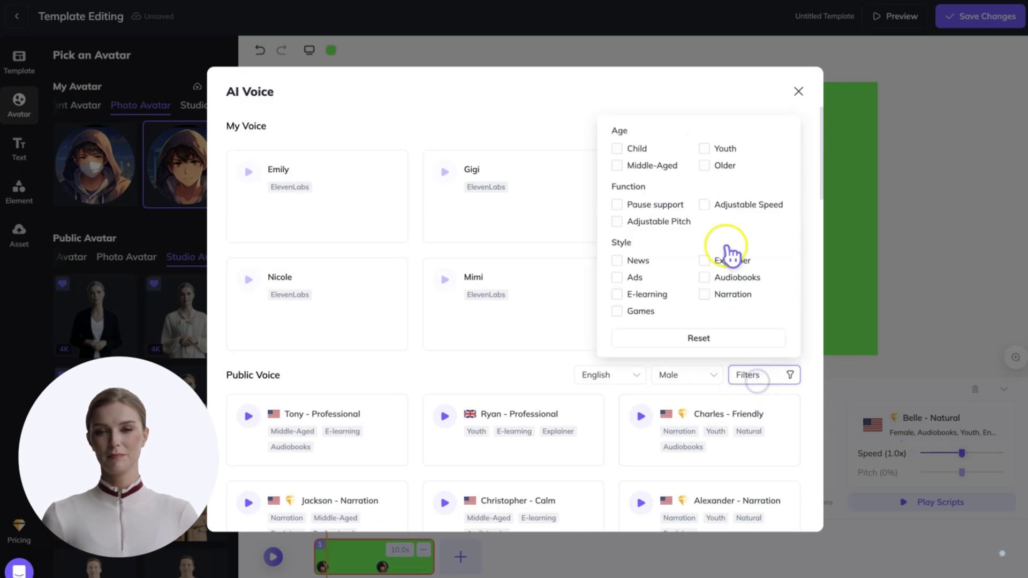
left_click(704, 150)
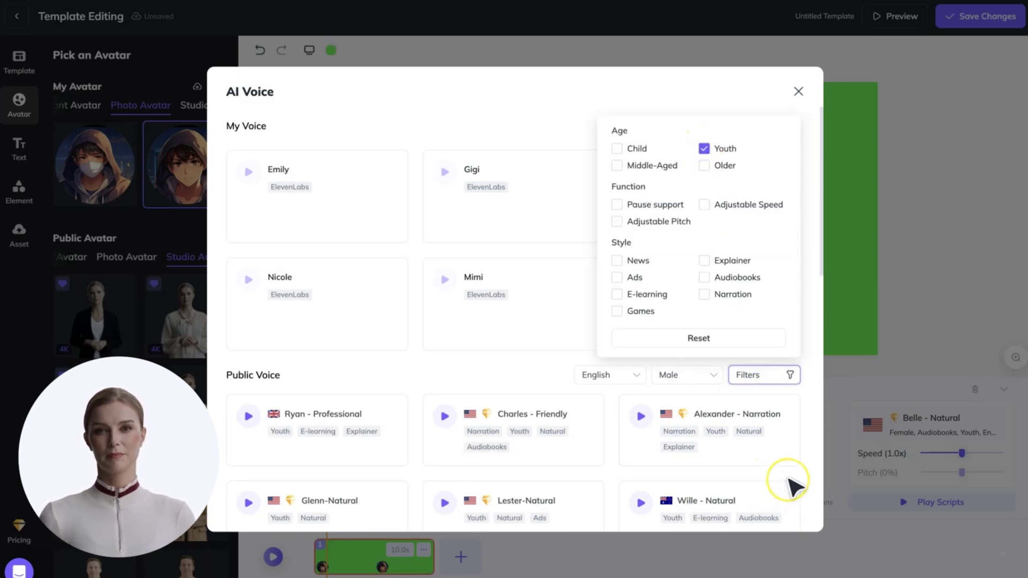
scroll(793, 484, "down", 3)
left_click(769, 448)
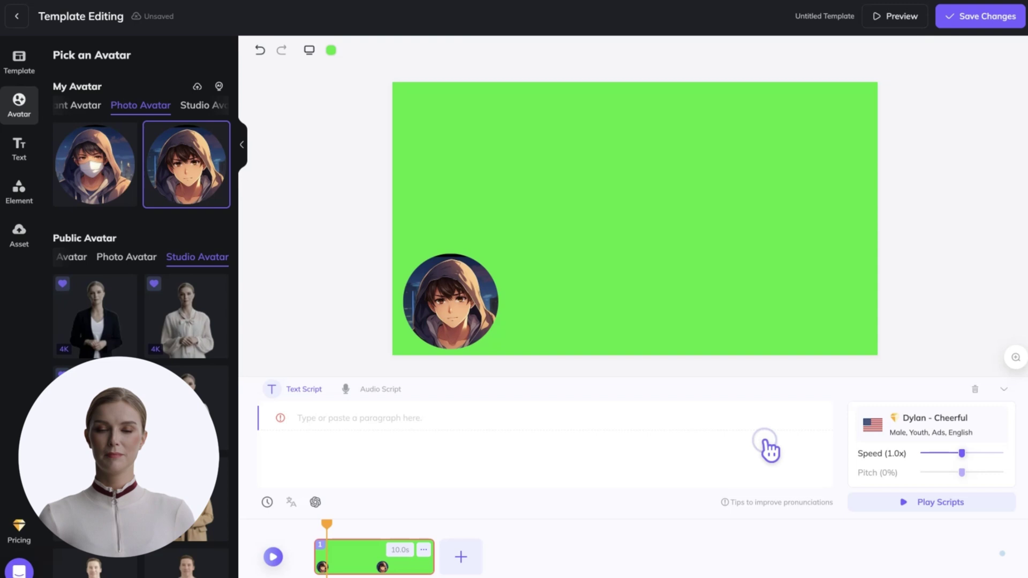
left_click(964, 19)
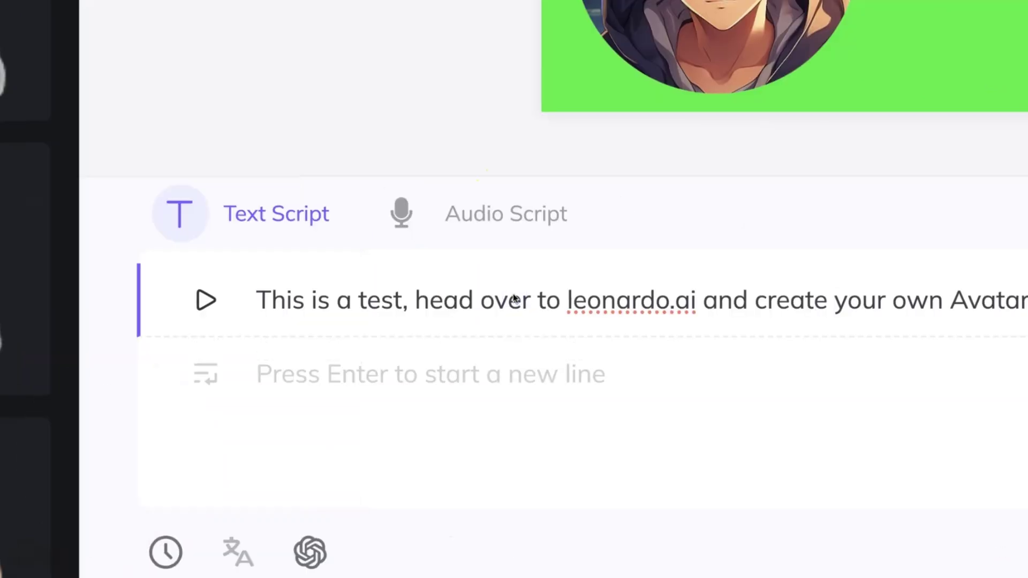
Preview the leonardo.ai 'This is a test' script in the Dylan - Cheerful voice
left_click(209, 302)
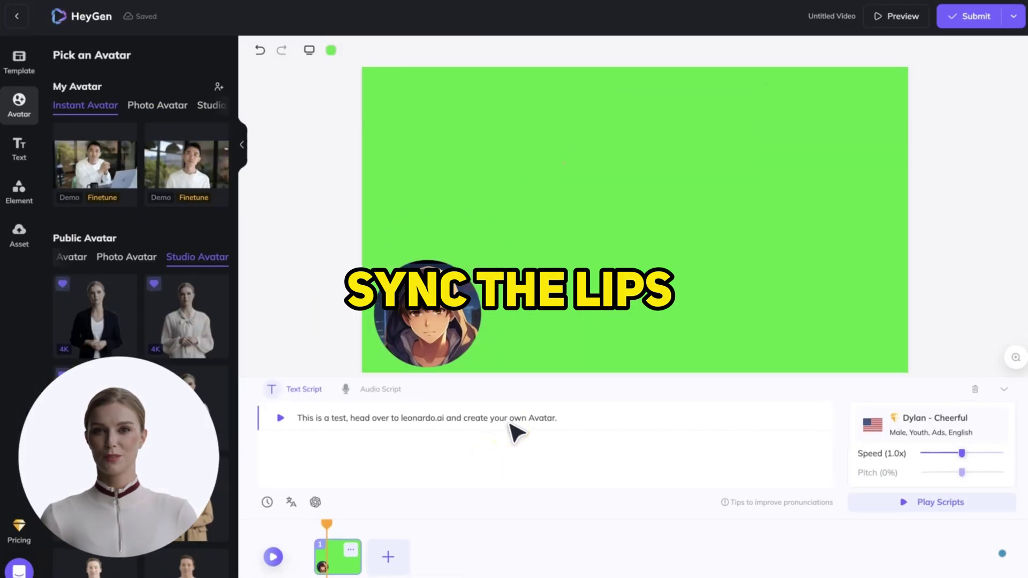
Submit the green-screen video for rendering and confirm the 0.5-credit cost
left_click(981, 21)
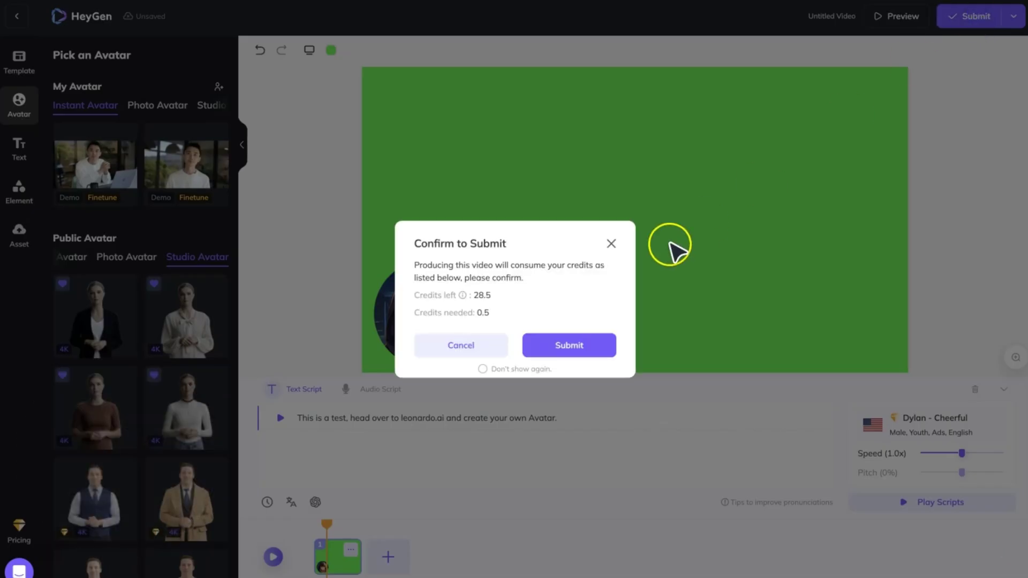
left_click(592, 351)
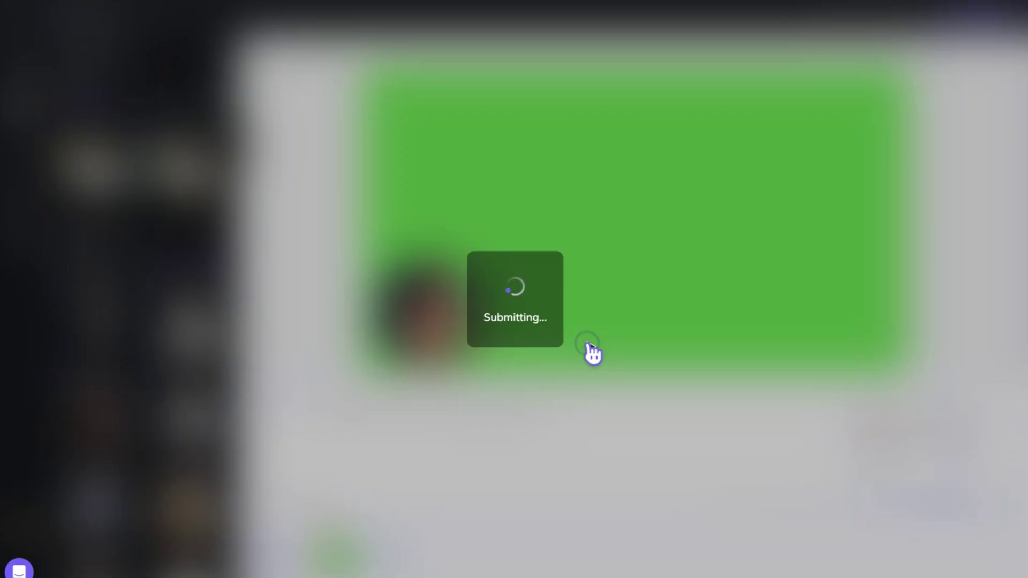